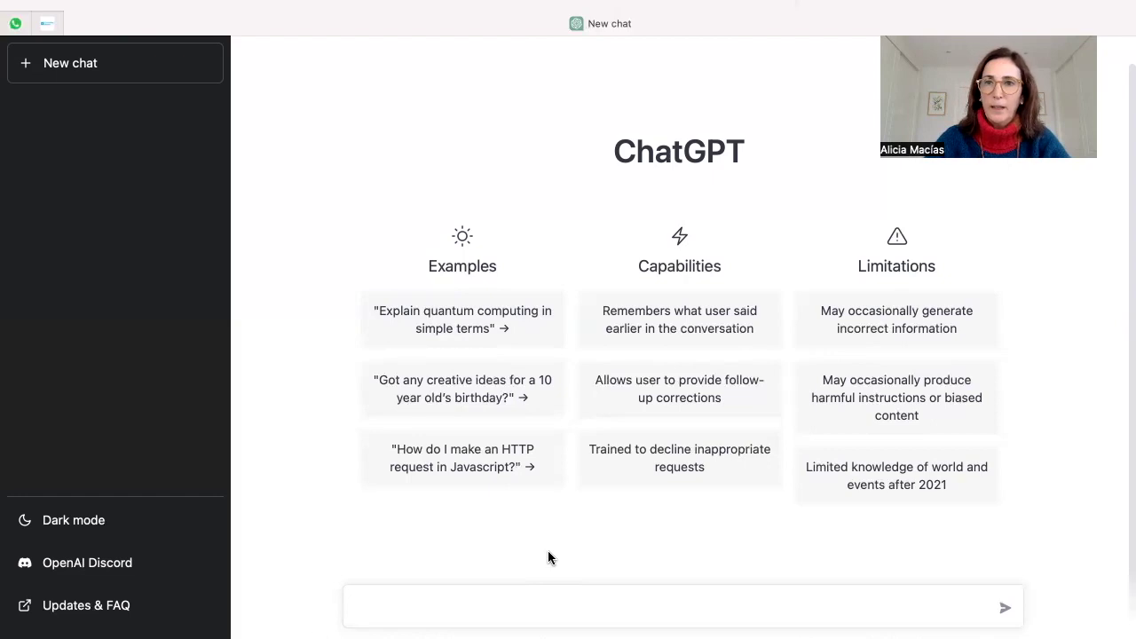
Step: Ask for a product sheet with the prompt "crear ficha de producto para Vinagre de manzana bio"
{"action": "type", "text": "crear"}
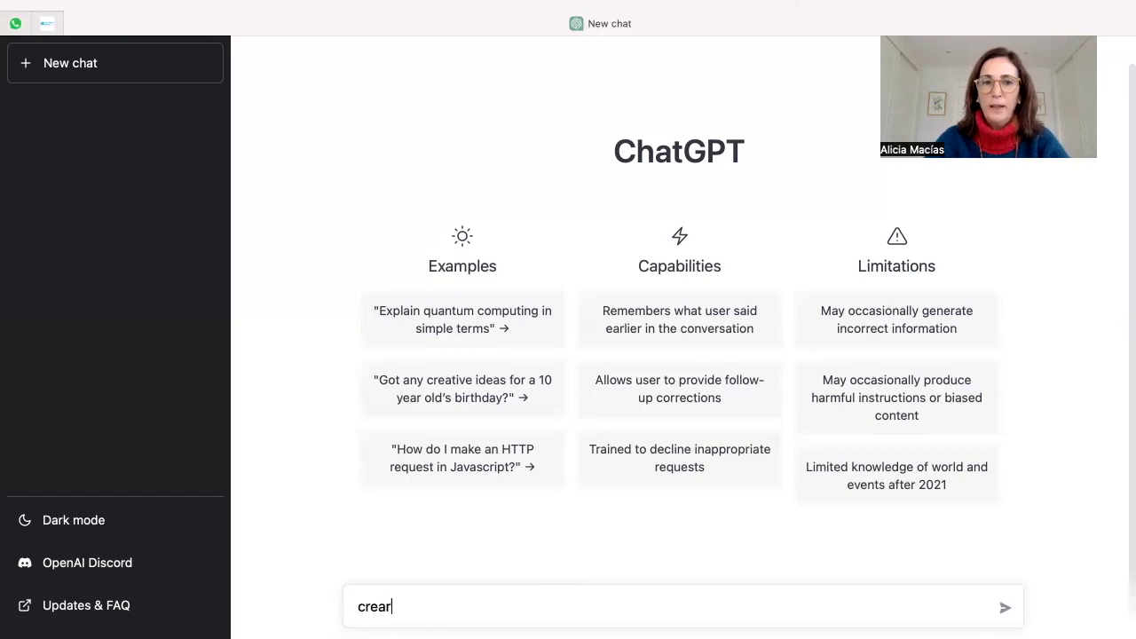
{"action": "type", "text": " ficha de "}
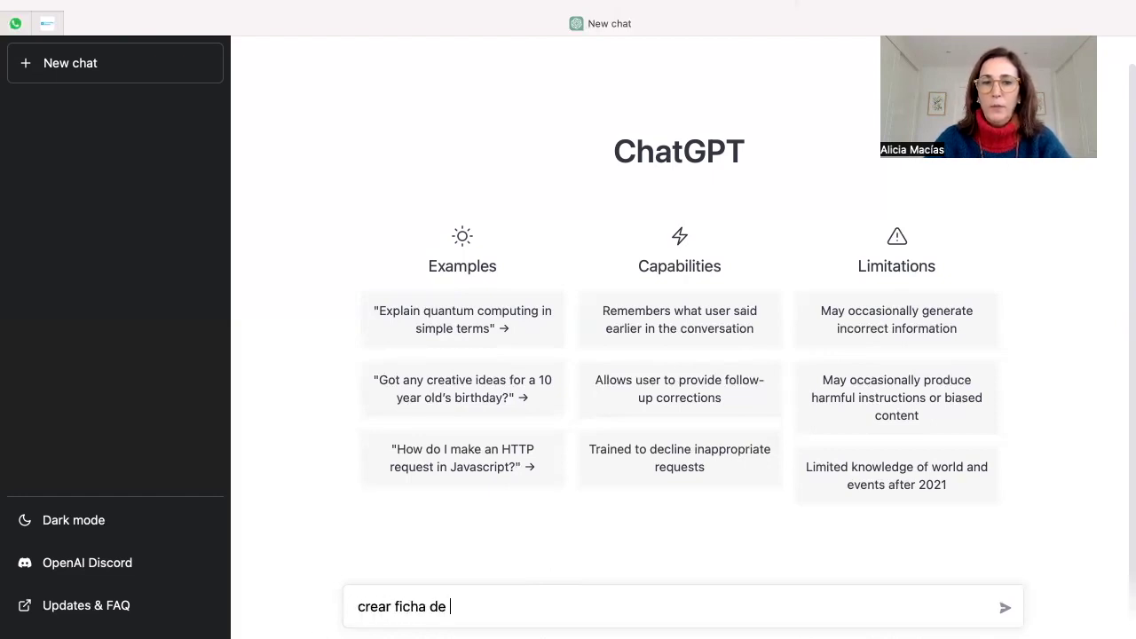
{"action": "type", "text": "producto para Vinagre de manzana bio"}
{"action": "key", "text": "Return"}
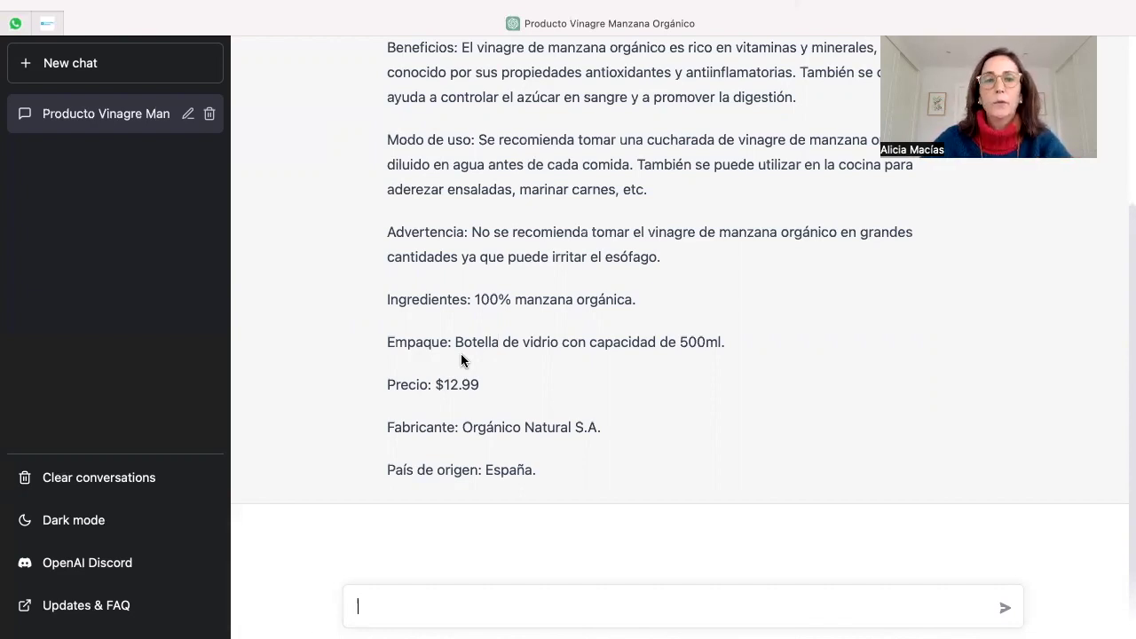
Step: Ask for post title ideas with the prompt "ideas de títulos para posts sobre Vinagre de manzana bio"
{"action": "type", "text": "id"}
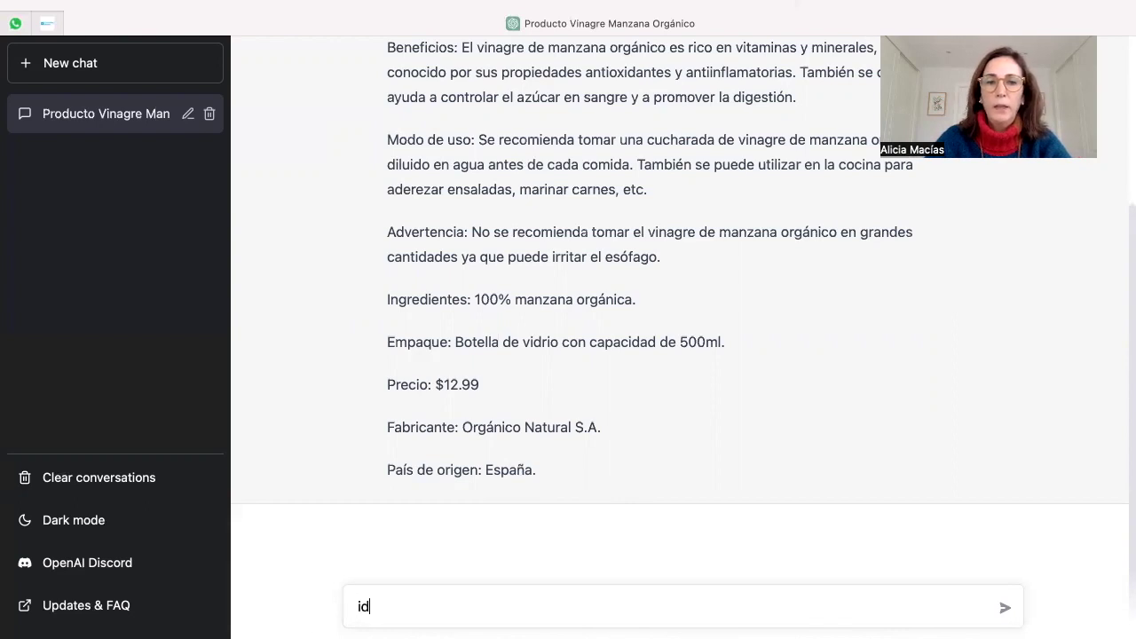
{"action": "type", "text": "eas de tiutl"}
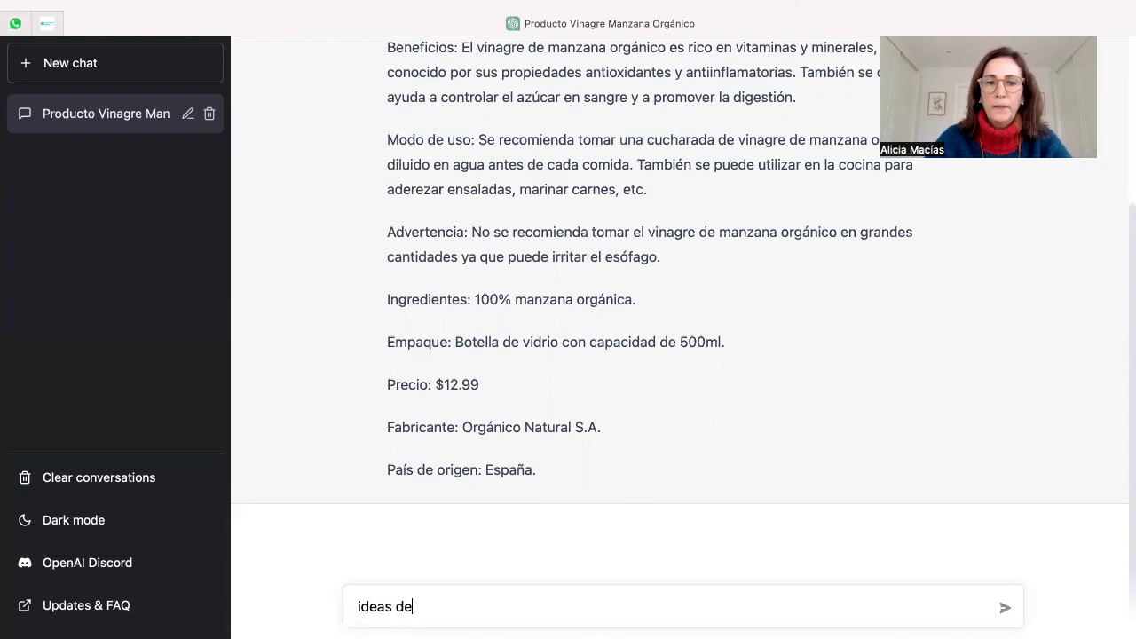
{"action": "key", "text": "BackSpace"}
{"action": "key", "text": "BackSpace"}
{"action": "key", "text": "BackSpace"}
{"action": "type", "text": "tuil"}
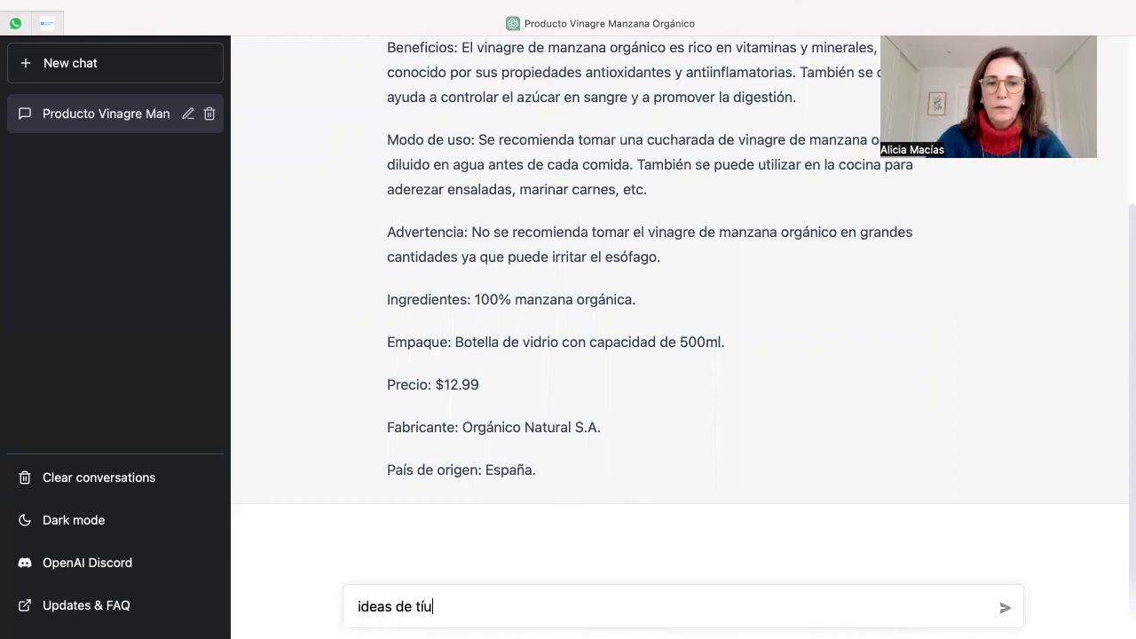
{"action": "key", "text": "BackSpace"}
{"action": "key", "text": "BackSpace"}
{"action": "type", "text": "l"}
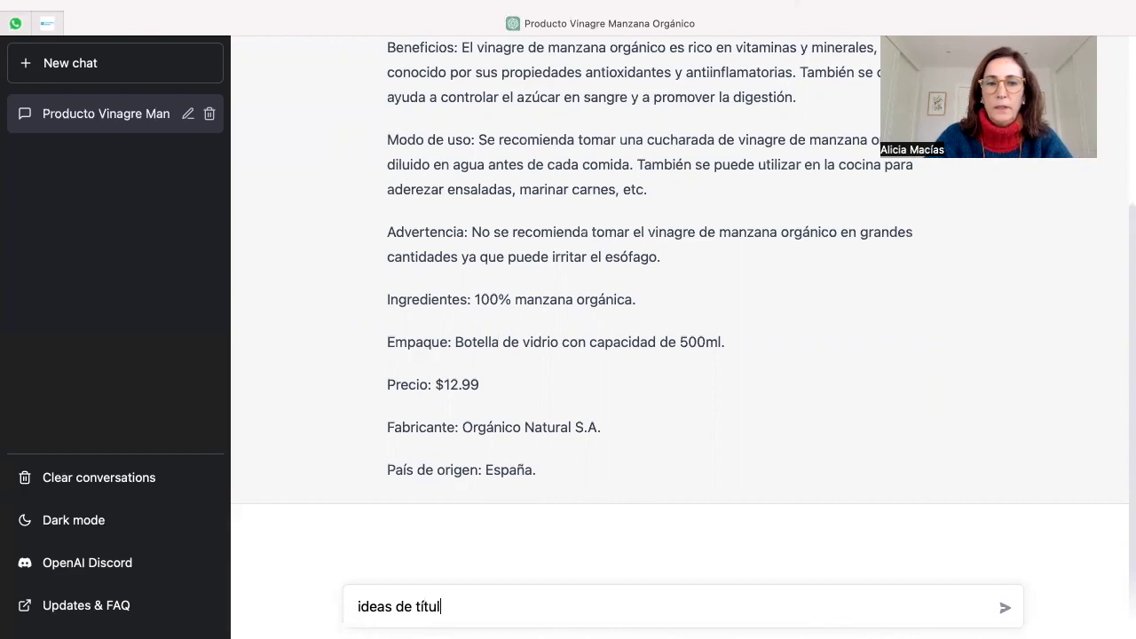
{"action": "type", "text": "os para posts"}
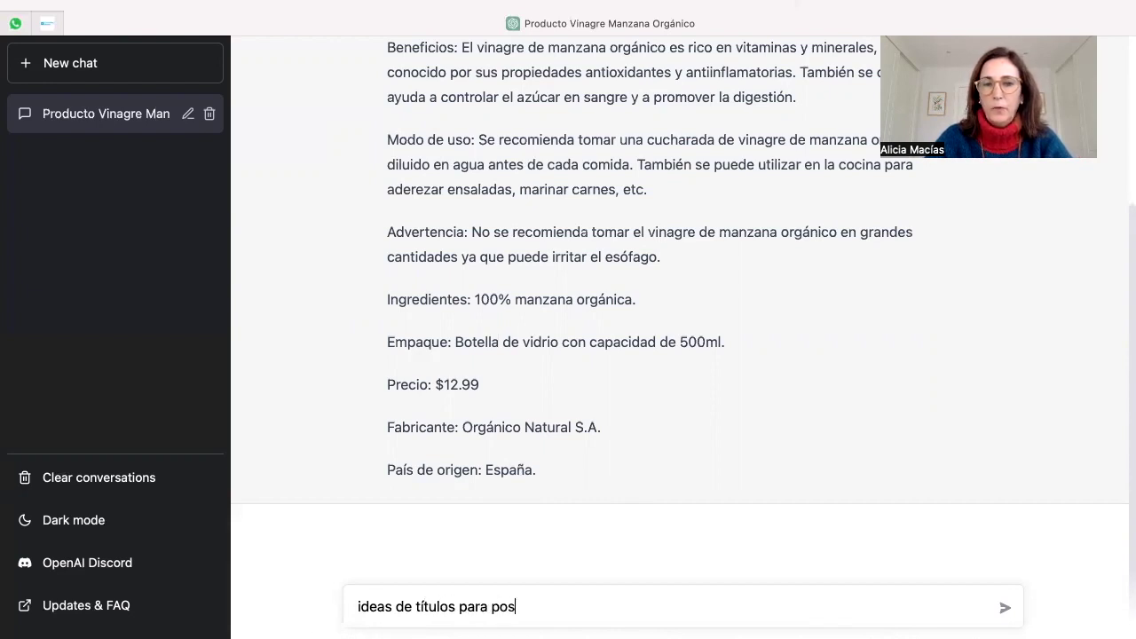
{"action": "type", "text": "sobre Vinagre deman"}
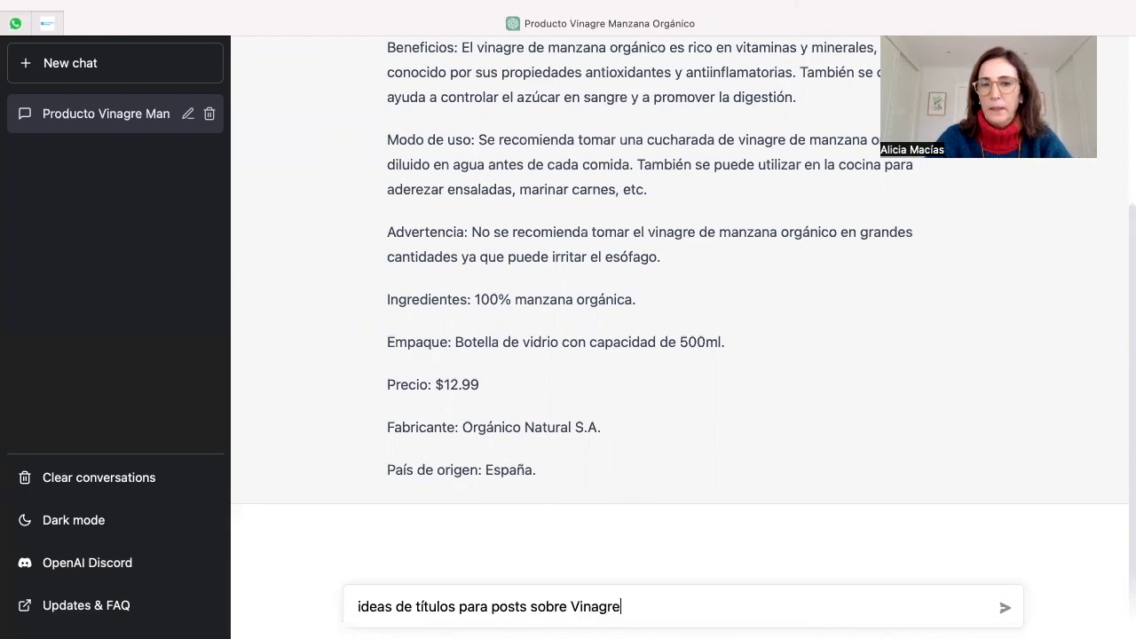
{"action": "key", "text": "BackSpace"}
{"action": "key", "text": "BackSpace"}
{"action": "key", "text": "BackSpace"}
{"action": "type", "text": "ma"}
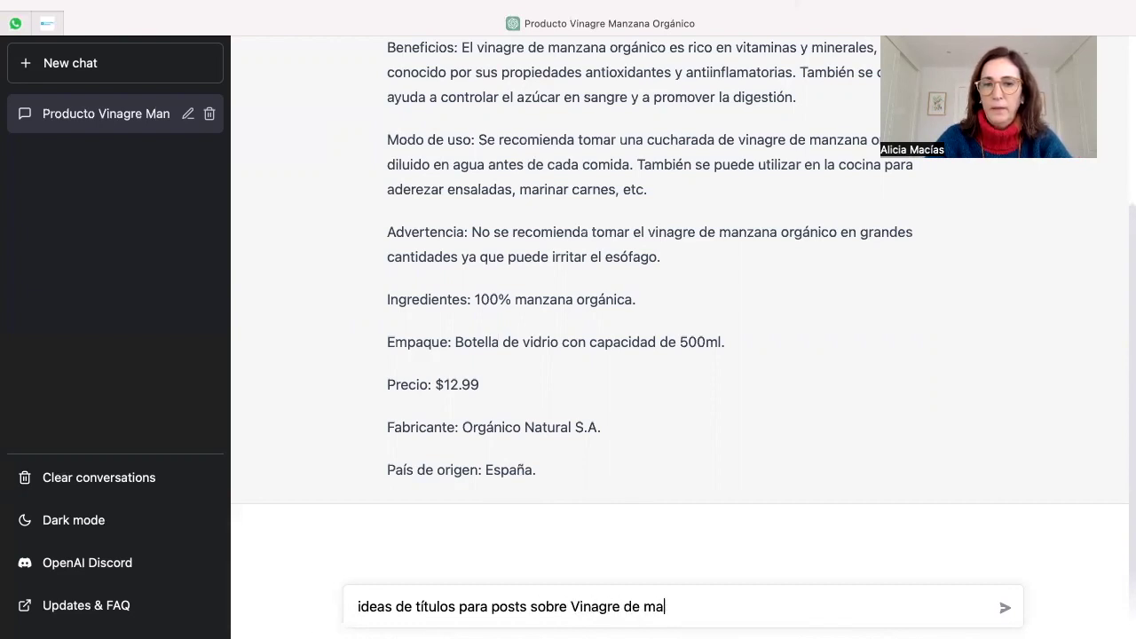
{"action": "type", "text": "nzana bio"}
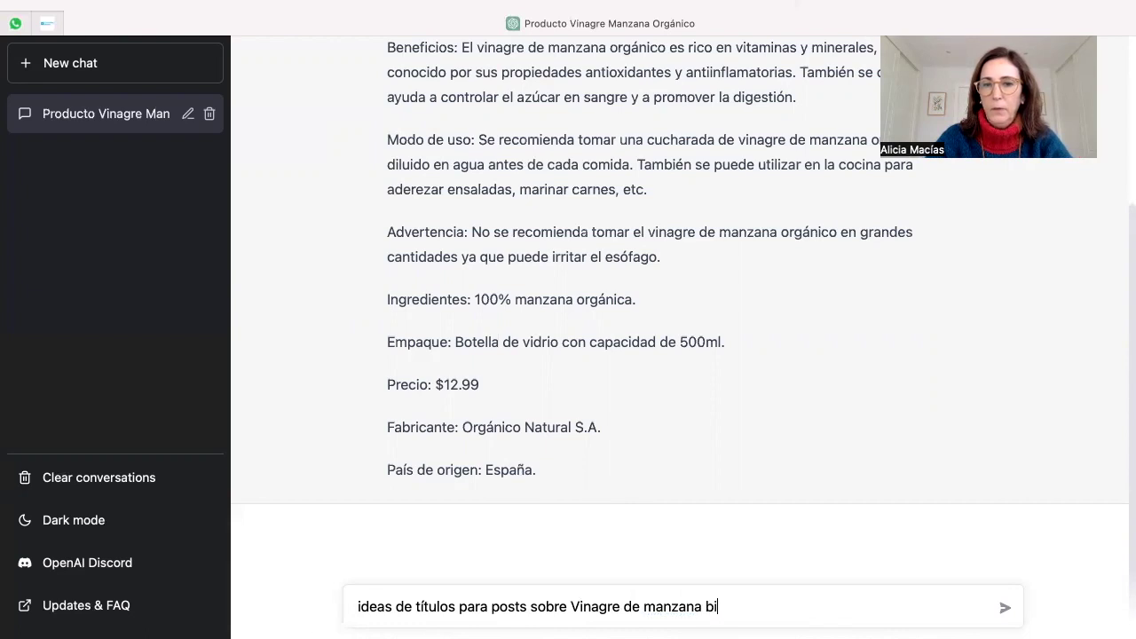
{"action": "key", "text": "Return"}
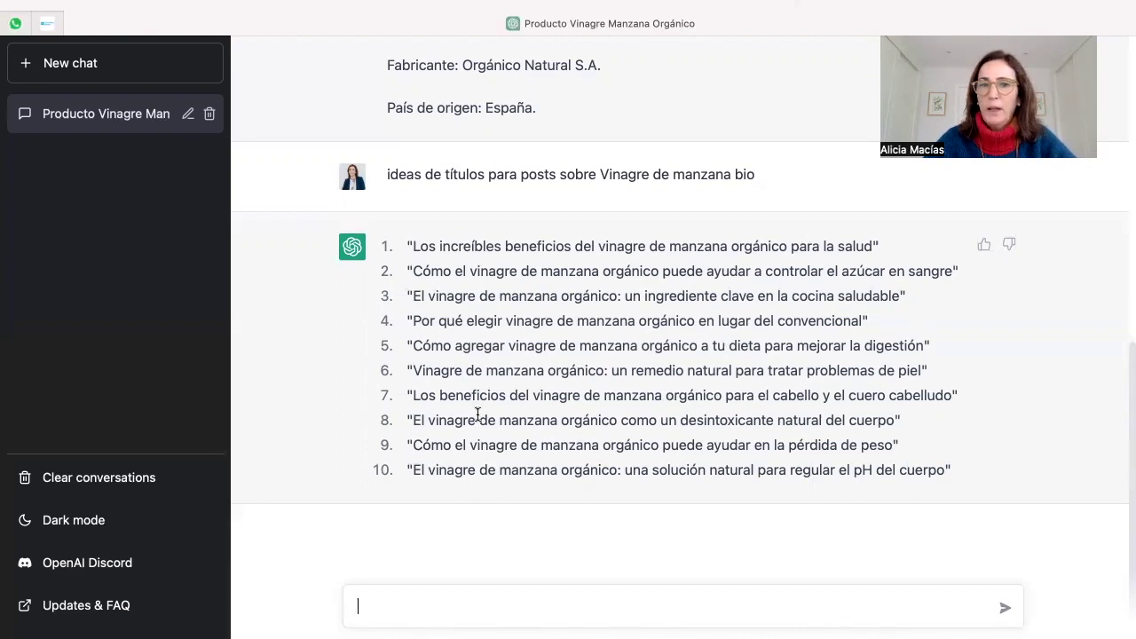
Step: Send the prompt "Escribe un artículo de 1.000 palabras sobre" followed by the seventh suggested title, copied from the list
{"action": "left_click_drag", "start_coordinate": [407, 393], "coordinate": [962, 400]}
{"action": "key", "text": "super+c"}
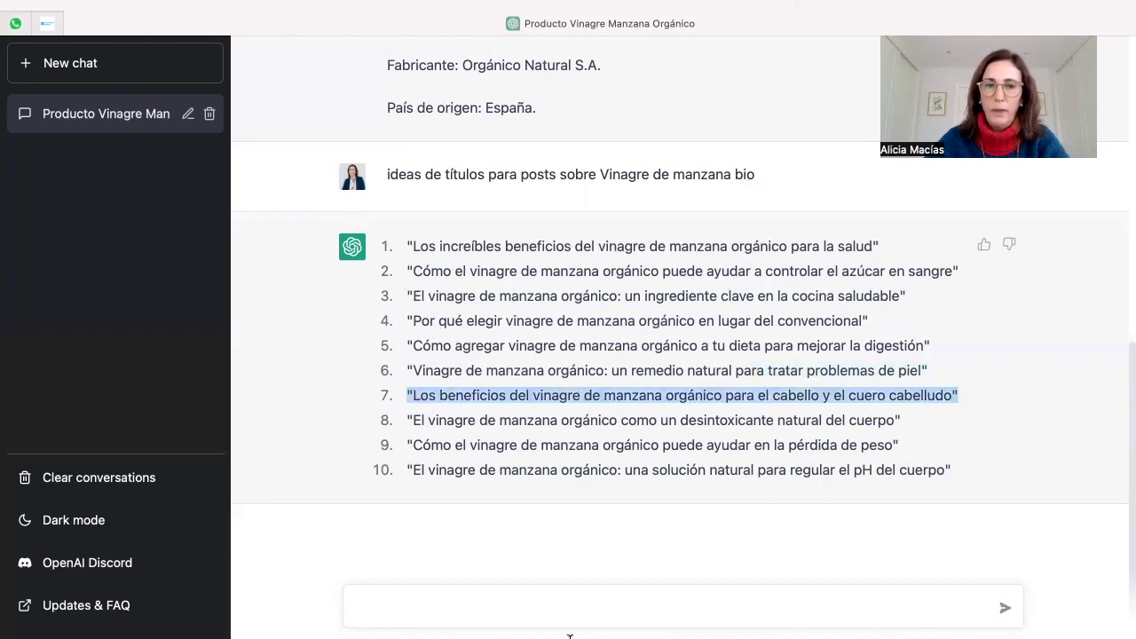
{"action": "left_click", "coordinate": [556, 601]}
{"action": "type", "text": "Estri"}
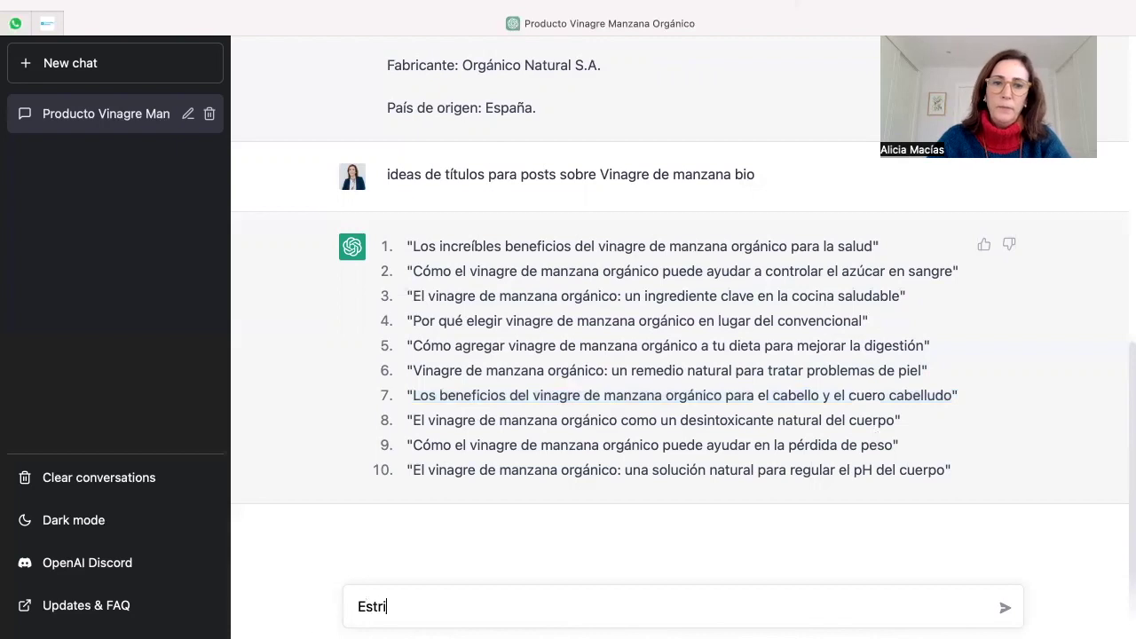
{"action": "type", "text": "be un artículo de "}
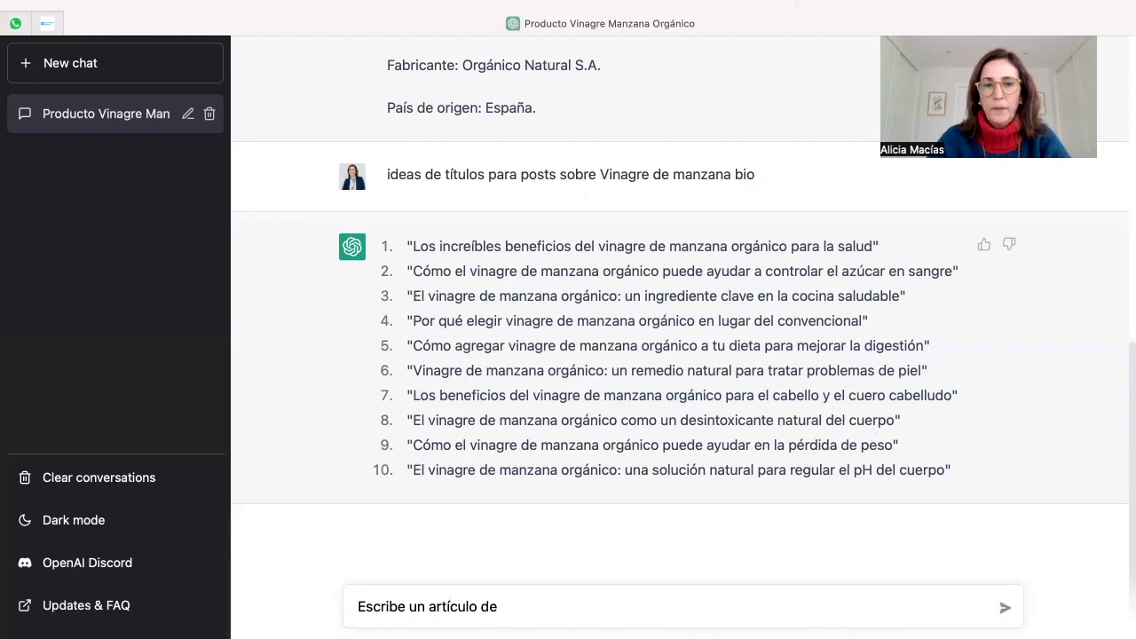
{"action": "type", "text": "1.000 "}
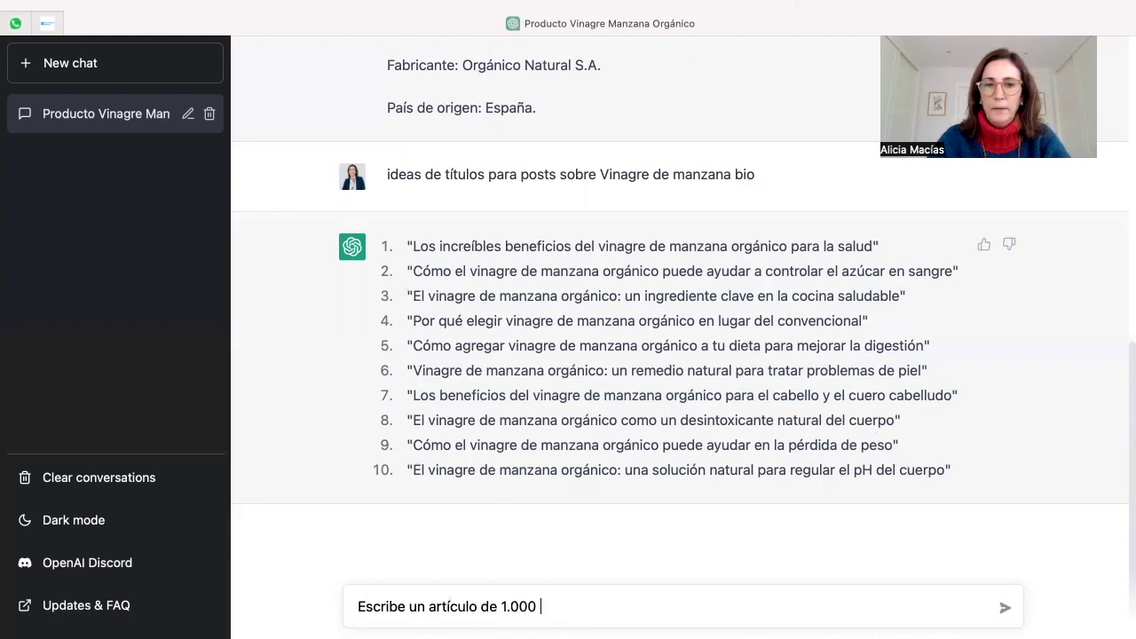
{"action": "type", "text": "palabras sobre"}
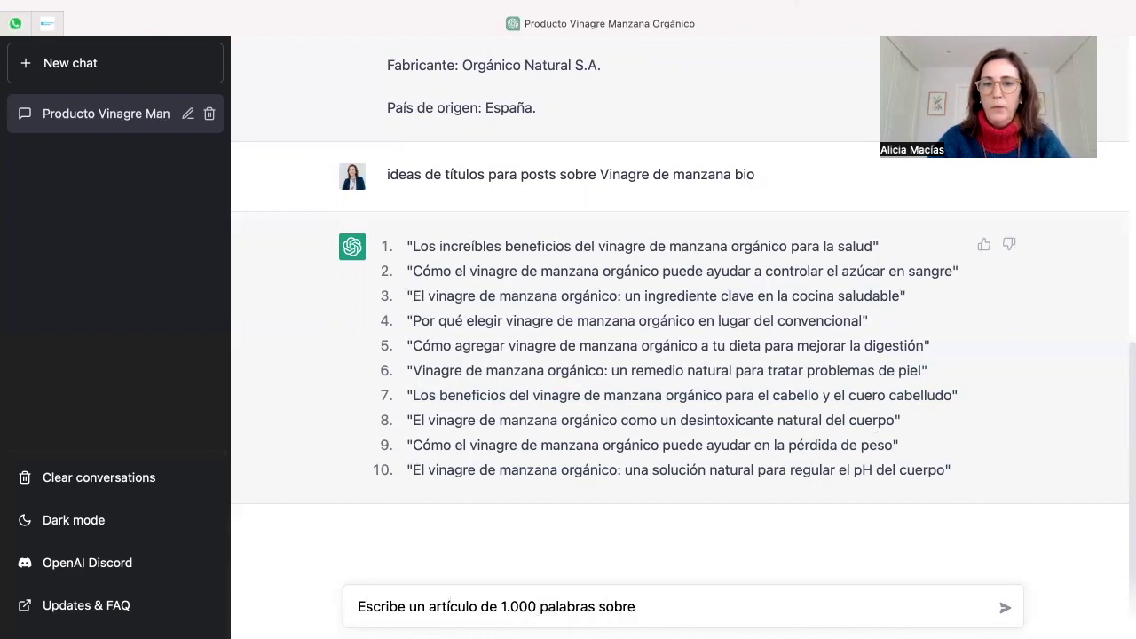
{"action": "key", "text": "super+v"}
{"action": "key", "text": "Return"}
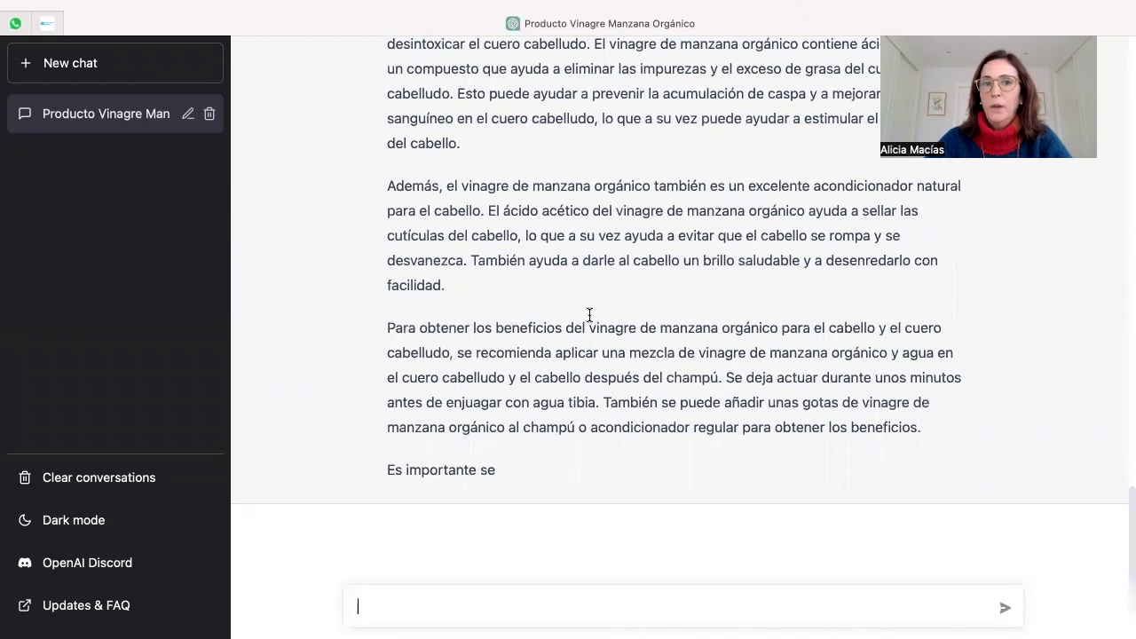
Step: Ask for an article outline with the prompt "índice para artículo sobre" followed by the copied hair and scalp title
{"action": "scroll", "coordinate": [595, 328], "scroll_direction": "up", "scroll_amount": 1}
{"action": "scroll", "coordinate": [586, 408], "scroll_direction": "down", "scroll_amount": 4}
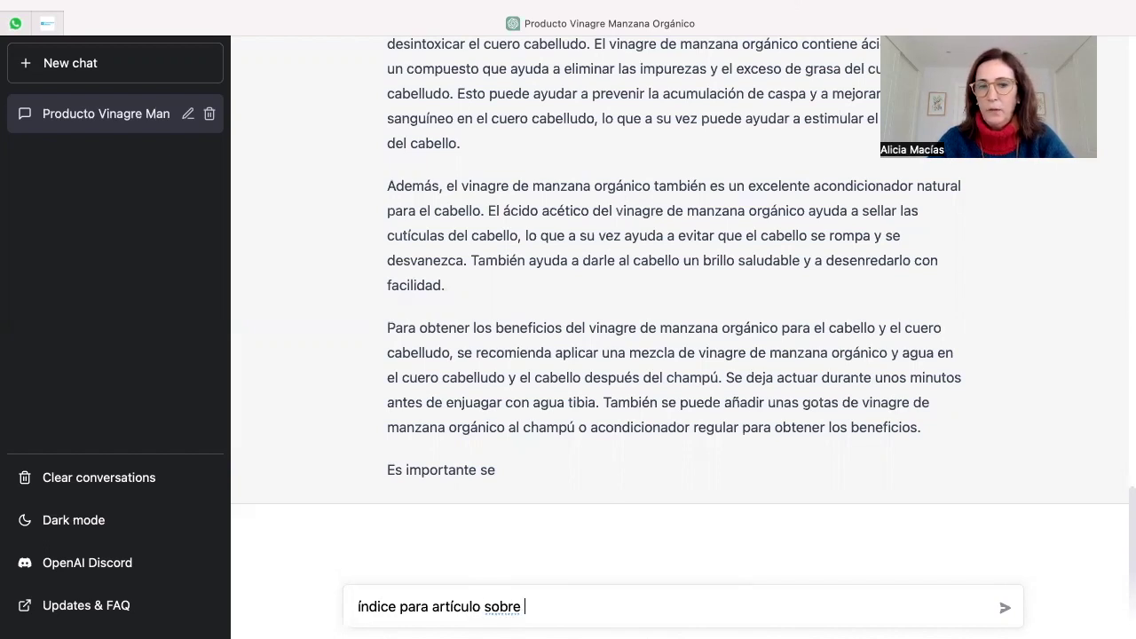
{"action": "key", "text": "super+v"}
{"action": "key", "text": "Return"}
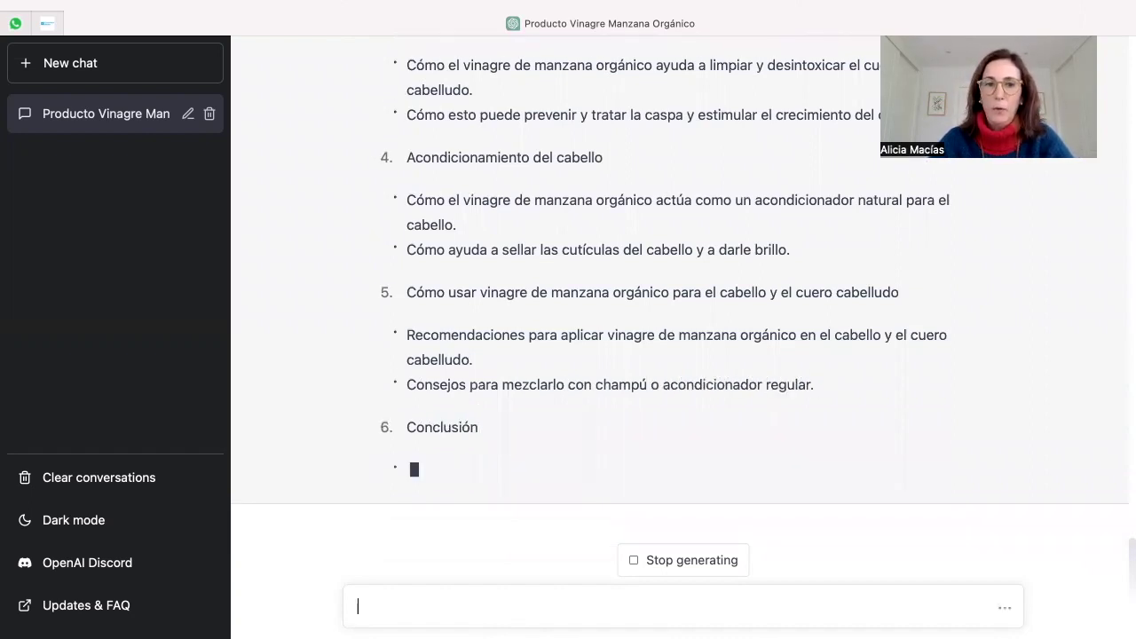
Step: Send the prompt "Desarrolla este artículo en base al guión propuesto, que contenga un mínimo de mil palabras"
{"action": "type", "text": "rrollar"}
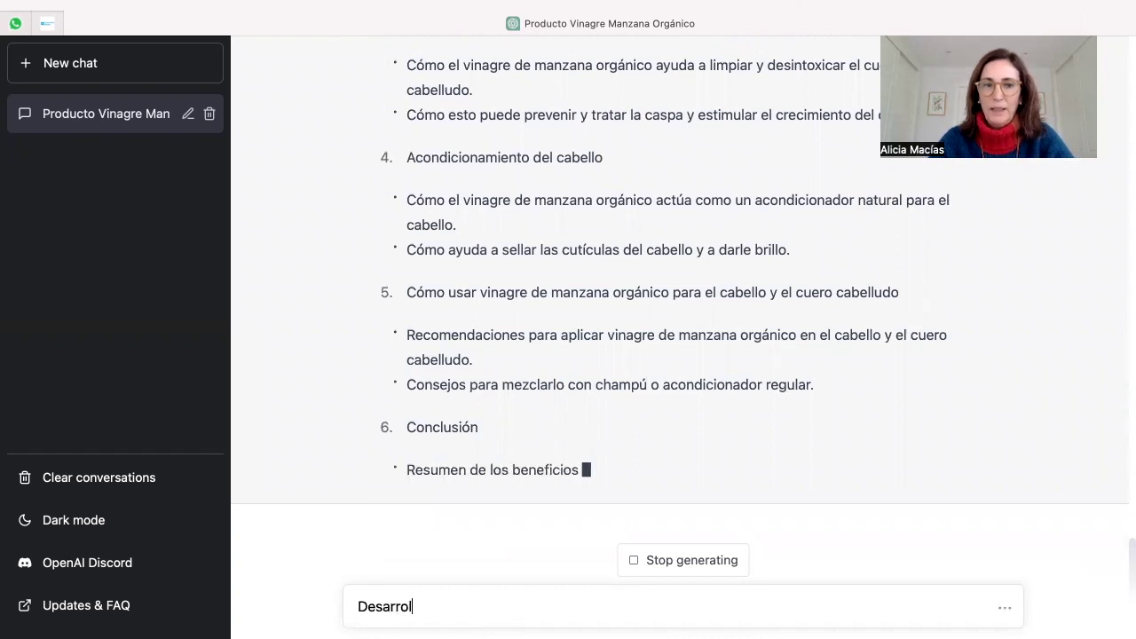
{"action": "key", "text": "BackSpace"}
{"action": "key", "text": "BackSpace"}
{"action": "type", "text": "este "}
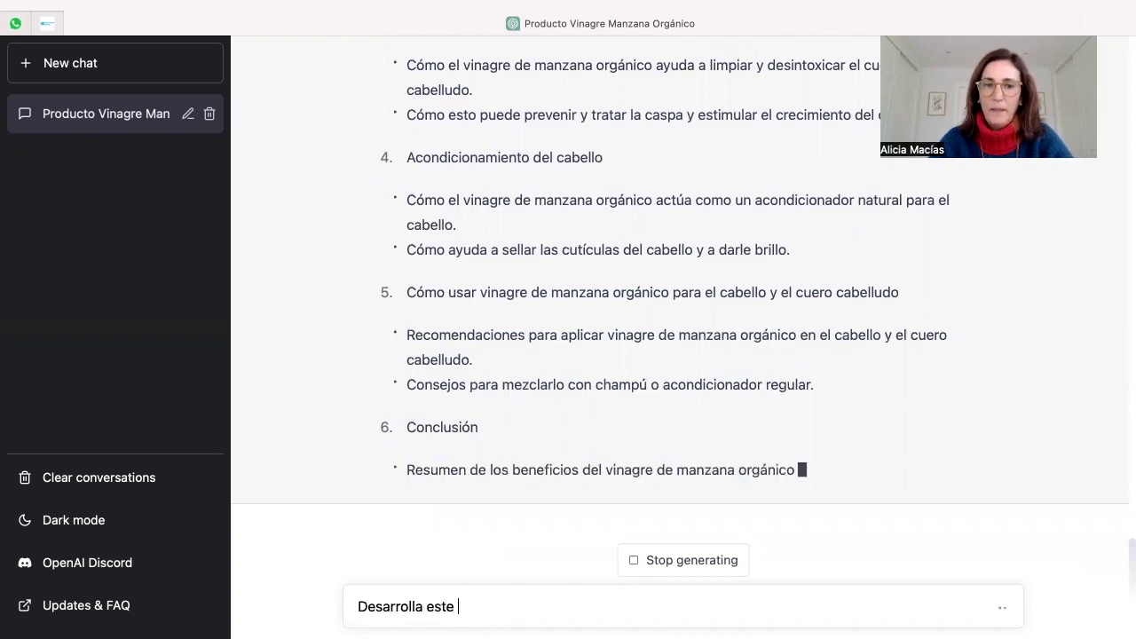
{"action": "type", "text": "artículo en base a"}
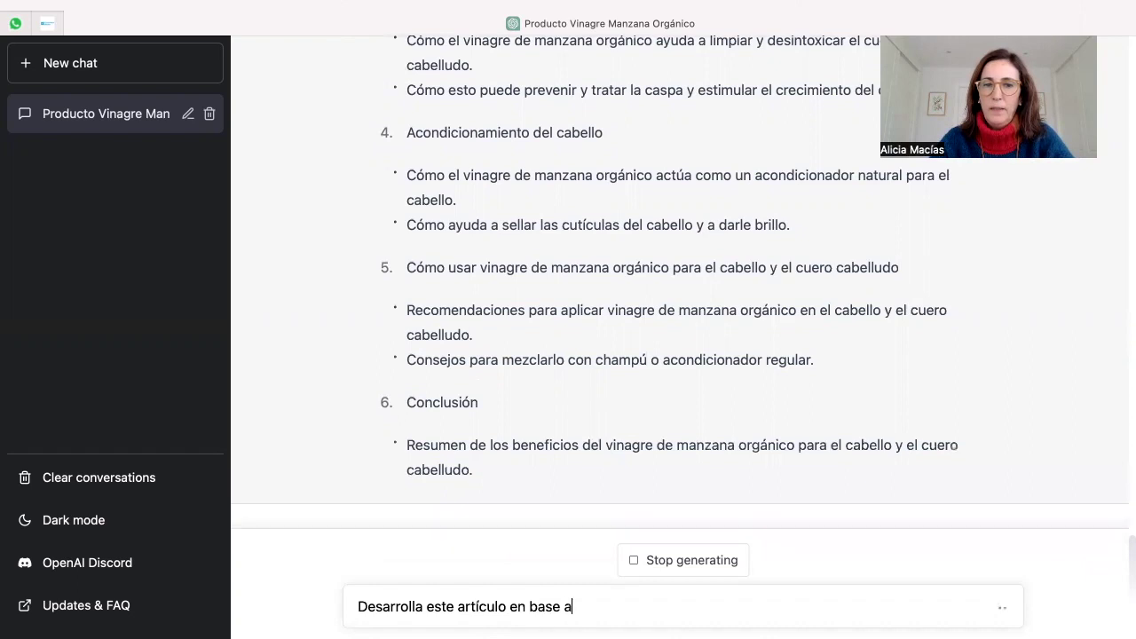
{"action": "type", "text": "l guión propusta"}
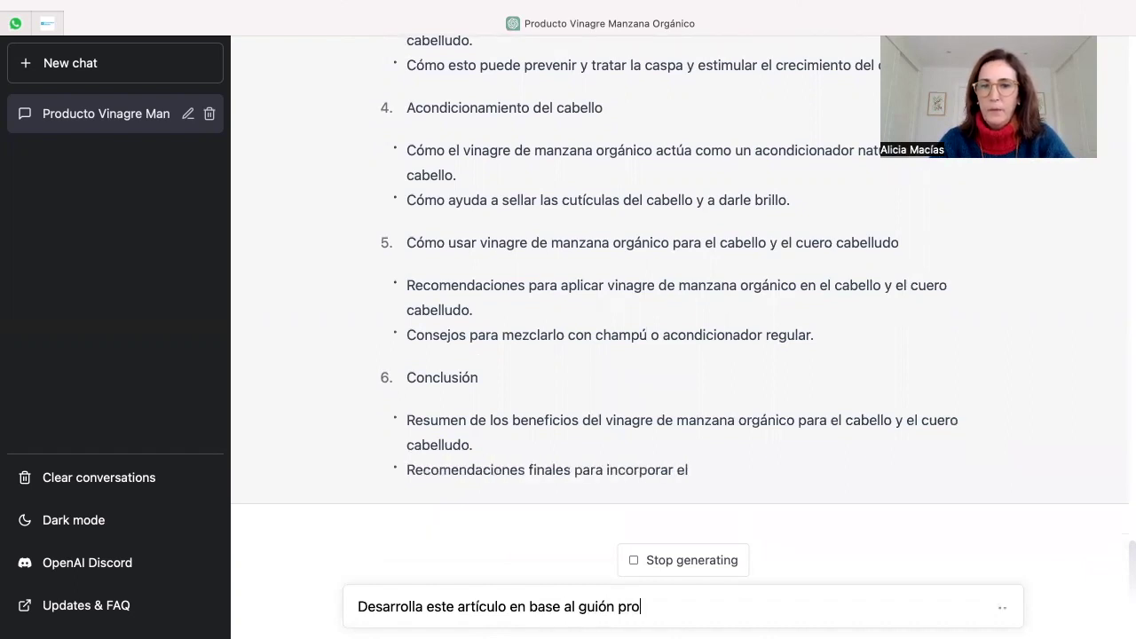
{"action": "key", "text": "BackSpace"}
{"action": "key", "text": "BackSpace"}
{"action": "key", "text": "BackSpace"}
{"action": "type", "text": "est"}
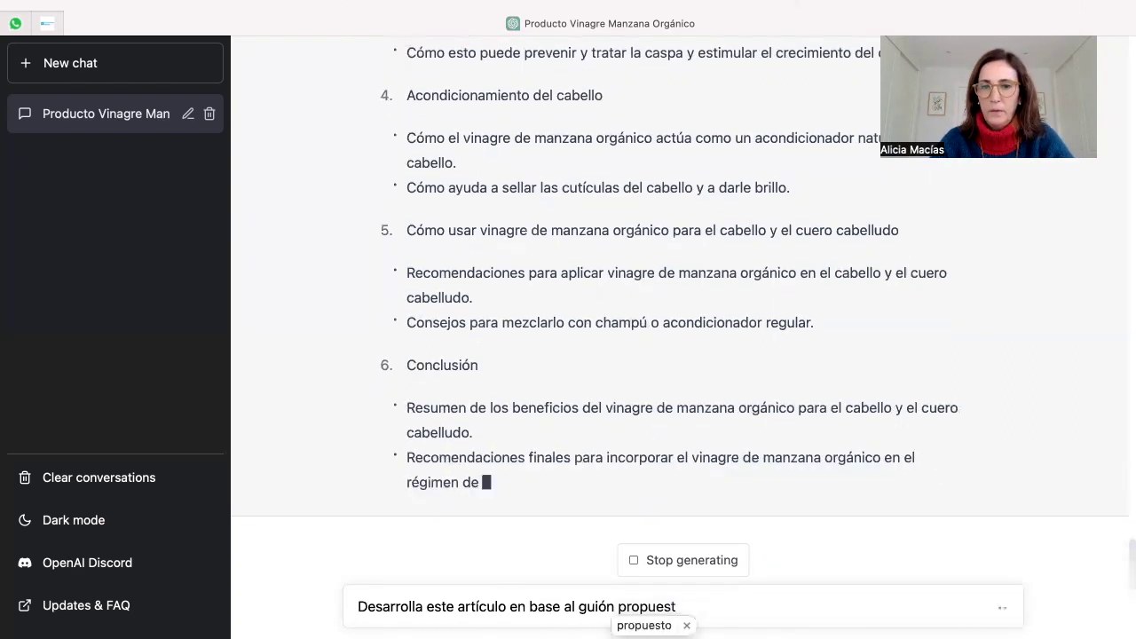
{"action": "type", "text": "o, que contenga un mínimo de mil palabras"}
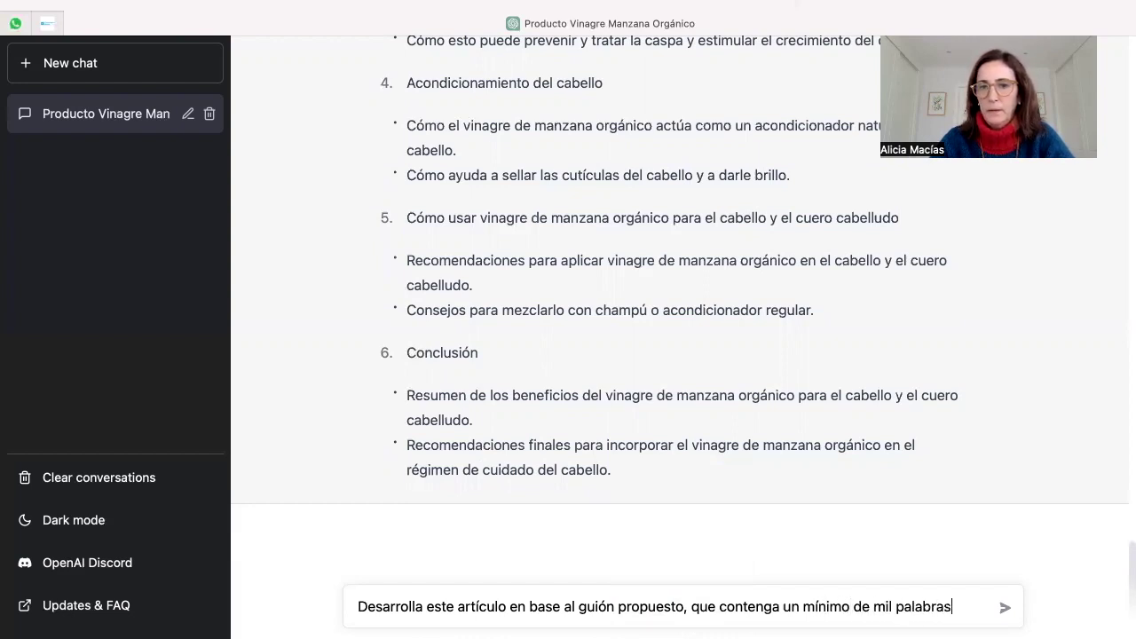
{"action": "key", "text": "Return"}
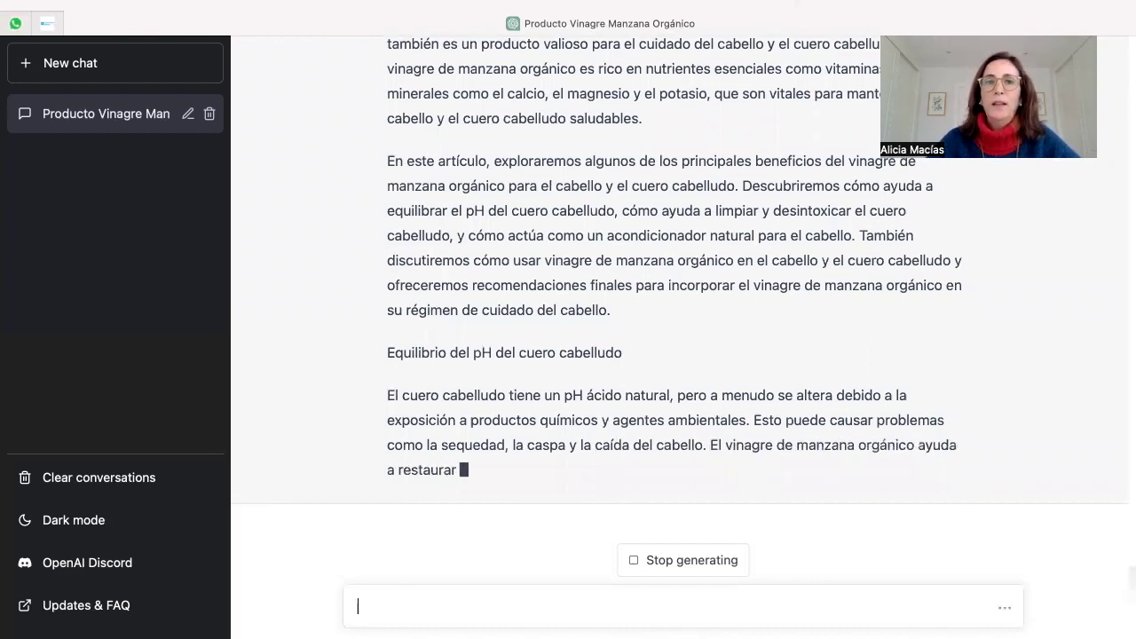
Step: Compare the article being generated with the proposed outline, reading its introduction and scalp pH sections
{"action": "scroll", "coordinate": [495, 465], "scroll_direction": "up", "scroll_amount": 3}
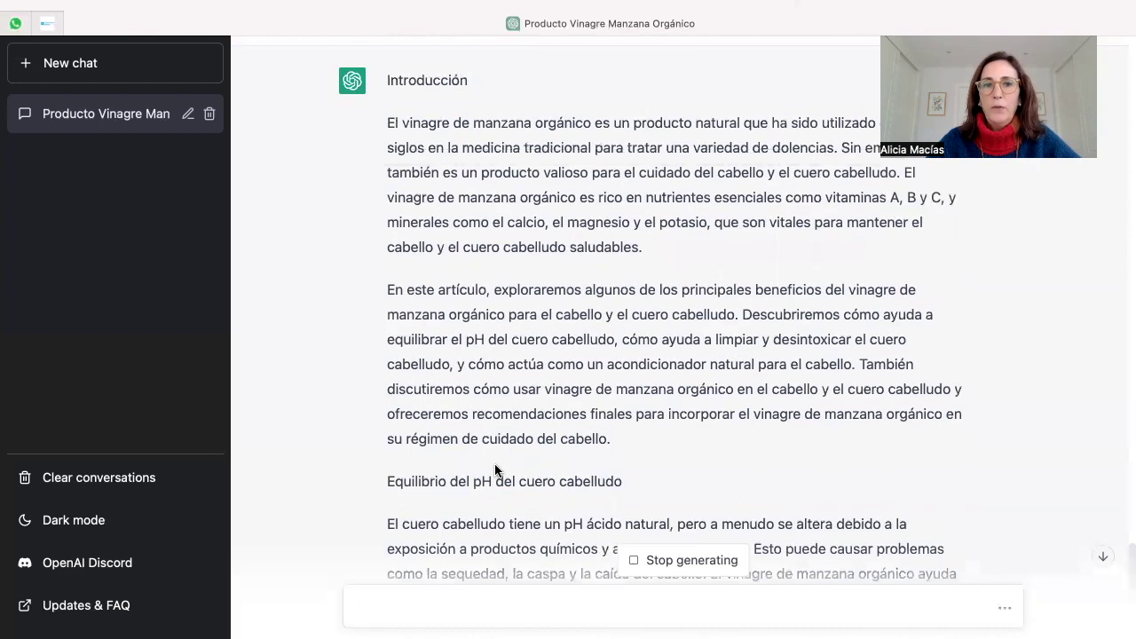
{"action": "scroll", "coordinate": [496, 471], "scroll_direction": "up", "scroll_amount": 2}
{"action": "scroll", "coordinate": [495, 471], "scroll_direction": "up", "scroll_amount": 10}
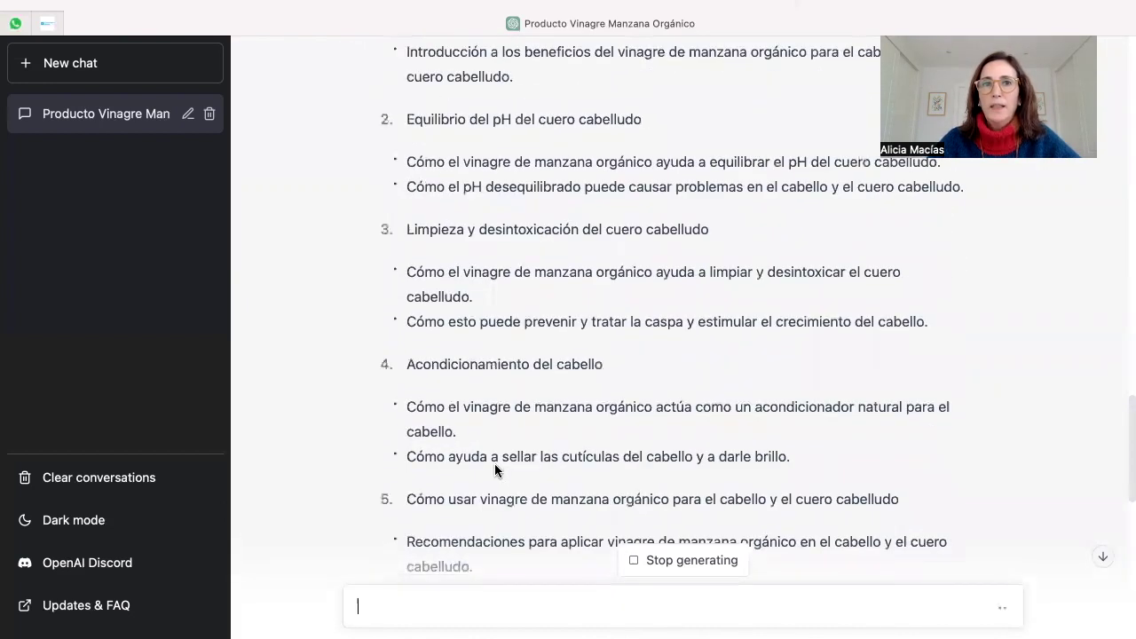
{"action": "scroll", "coordinate": [459, 236], "scroll_direction": "down", "scroll_amount": 6}
{"action": "scroll", "coordinate": [459, 236], "scroll_direction": "down", "scroll_amount": 8}
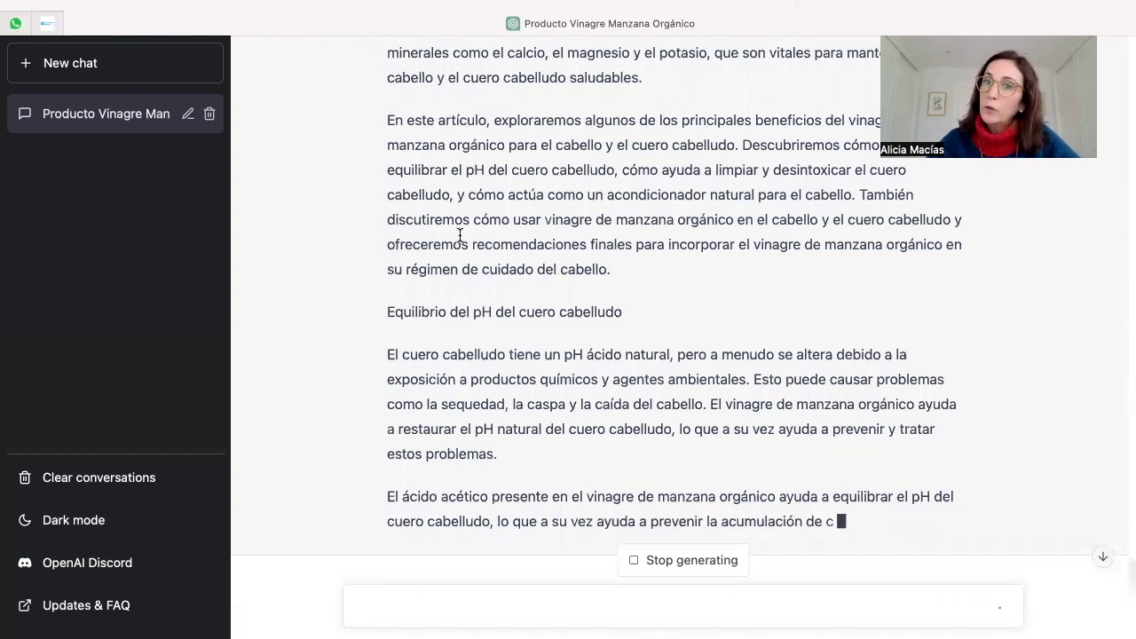
{"action": "scroll", "coordinate": [441, 202], "scroll_direction": "up", "scroll_amount": 2}
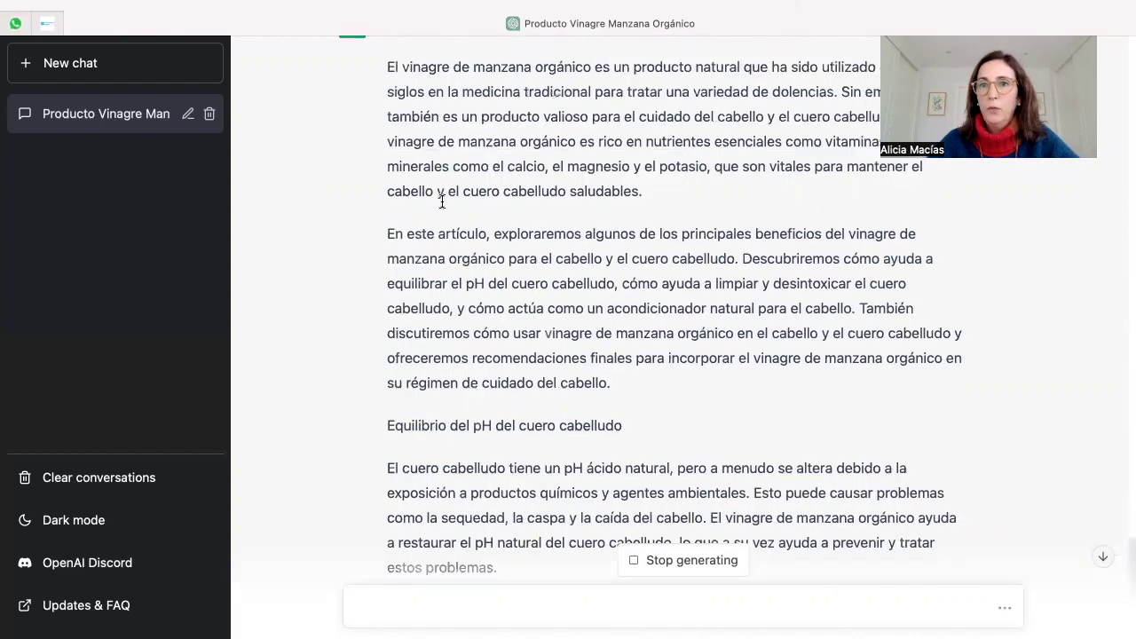
{"action": "scroll", "coordinate": [444, 186], "scroll_direction": "up", "scroll_amount": 1}
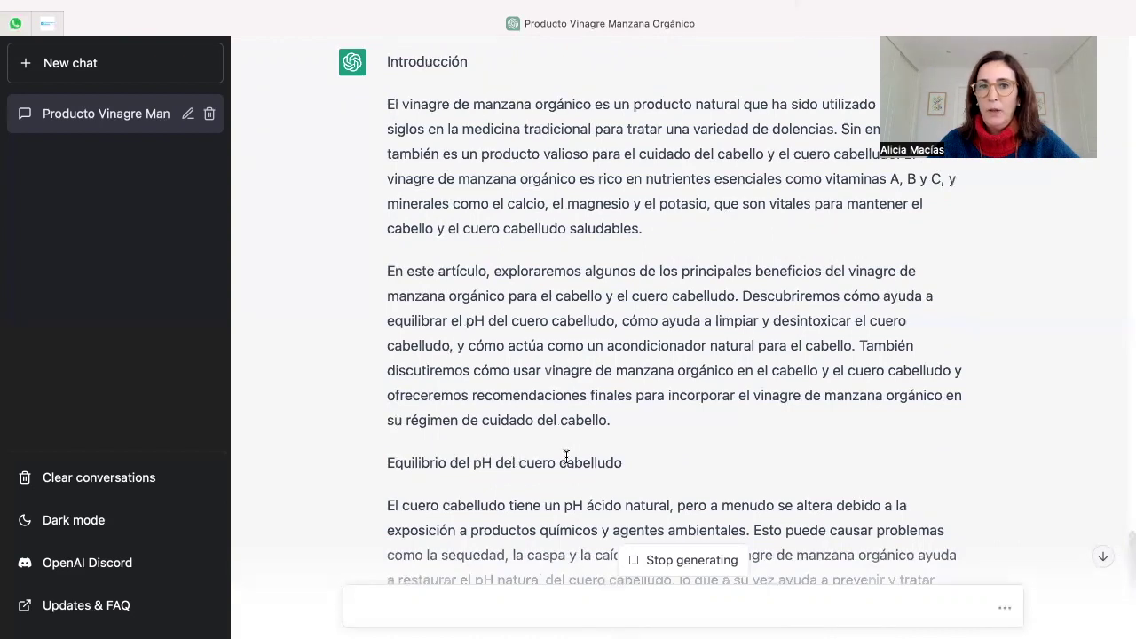
{"action": "scroll", "coordinate": [562, 475], "scroll_direction": "down", "scroll_amount": 1}
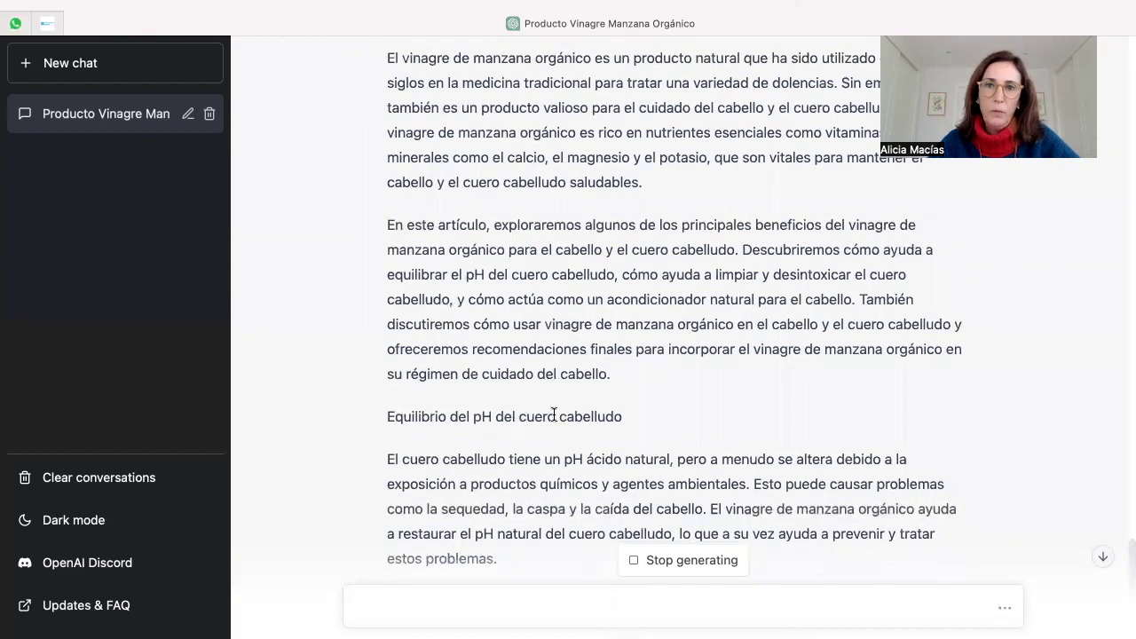
{"action": "scroll", "coordinate": [555, 415], "scroll_direction": "down", "scroll_amount": 2}
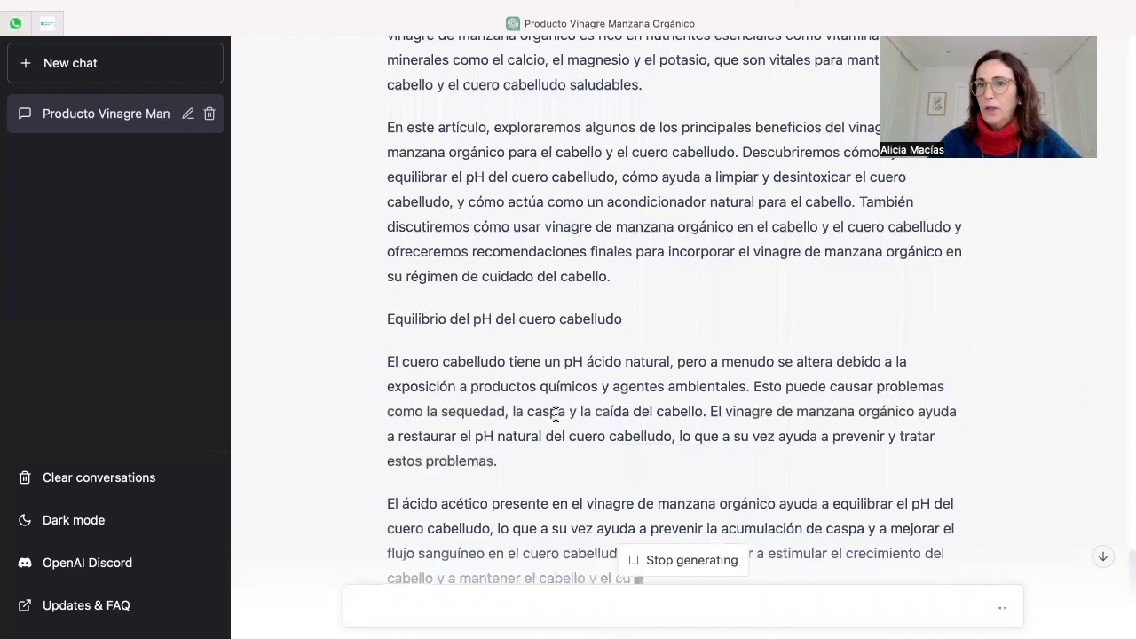
{"action": "scroll", "coordinate": [555, 416], "scroll_direction": "down", "scroll_amount": 3}
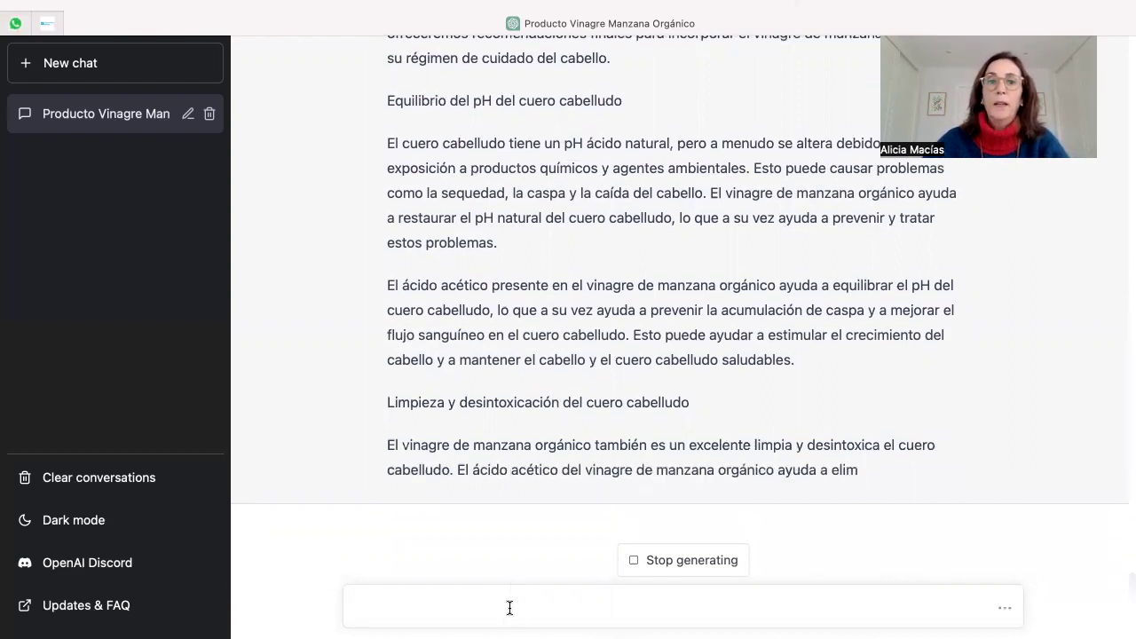
Step: Stop the article generation and draft the prompt "prepara resumen de todo el artículo para mostrar en modo carrusel en las redes social"
{"action": "left_click", "coordinate": [696, 560]}
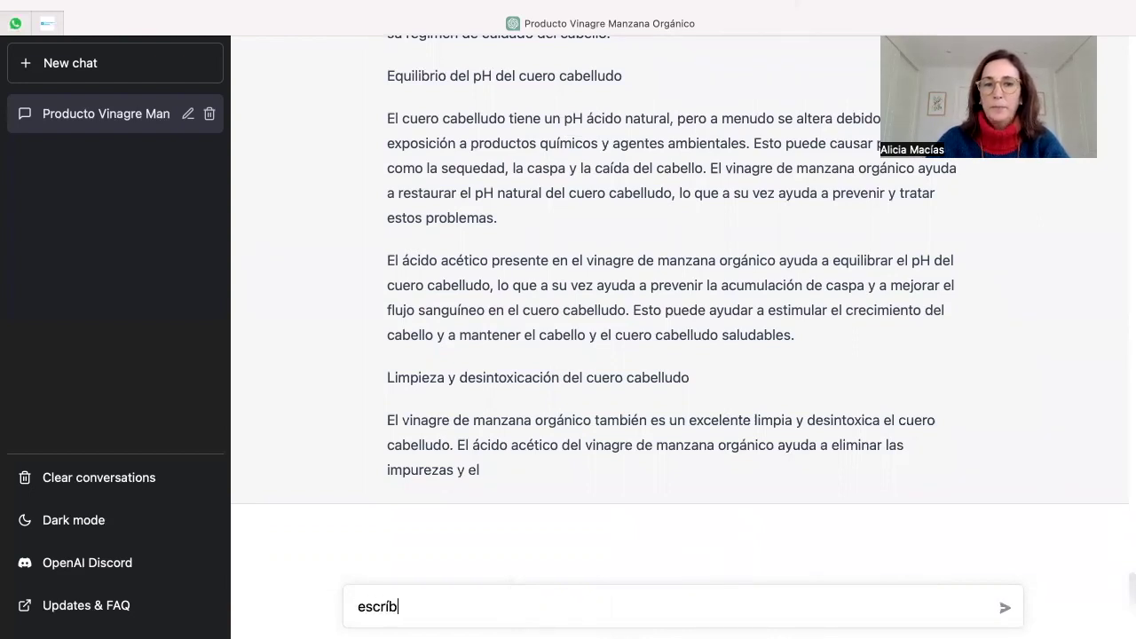
{"action": "type", "text": "eme"}
{"action": "key", "text": "ctrl+a"}
{"action": "type", "text": "prepara"}
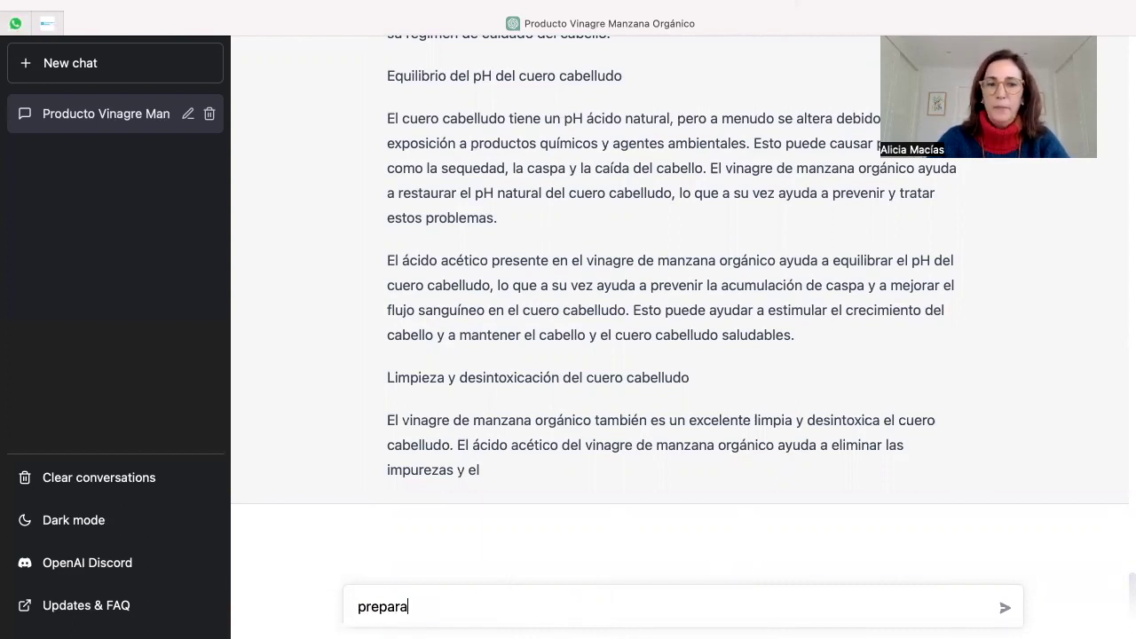
{"action": "type", "text": " resumen"}
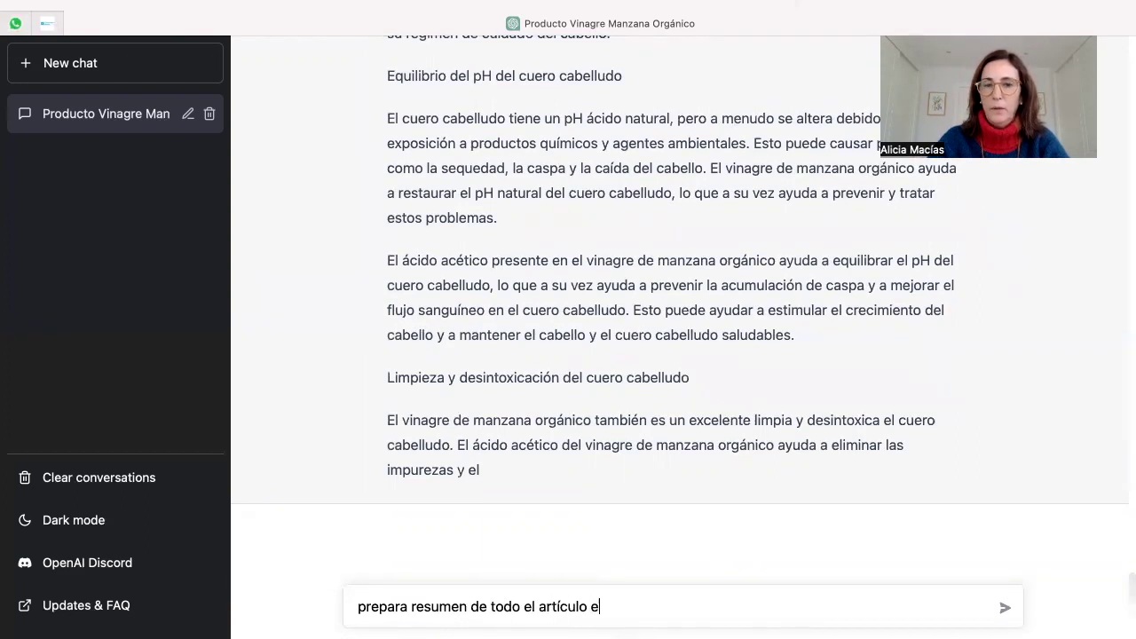
{"action": "type", "text": " de todo el artículo ara mostar"}
{"action": "key", "text": "BackSpace"}
{"action": "key", "text": "BackSpace"}
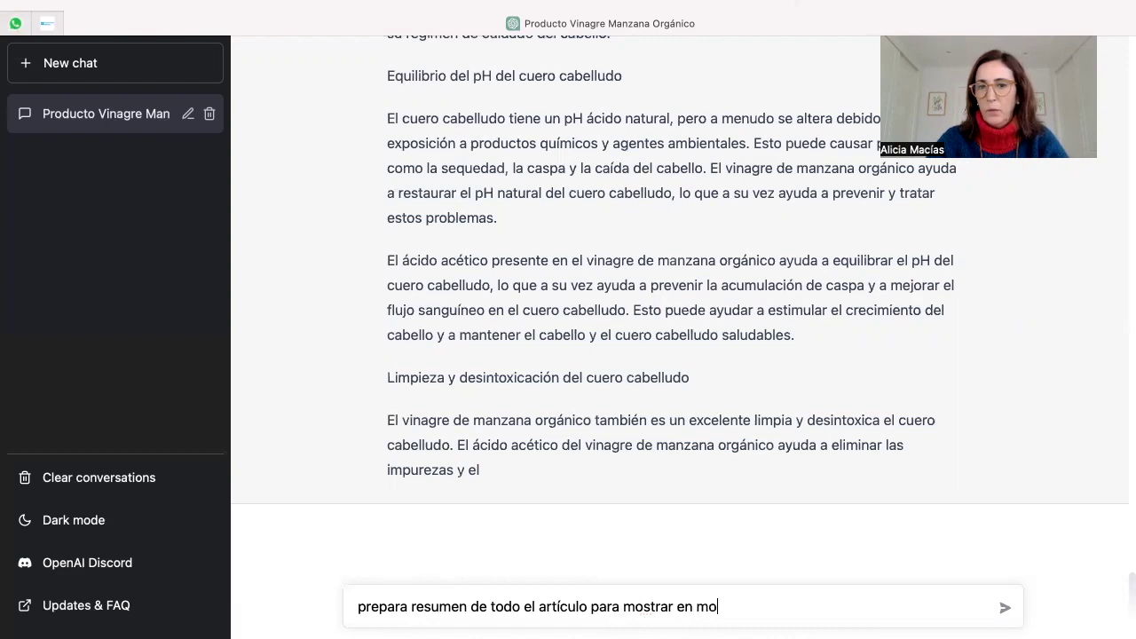
{"action": "type", "text": "usel"}
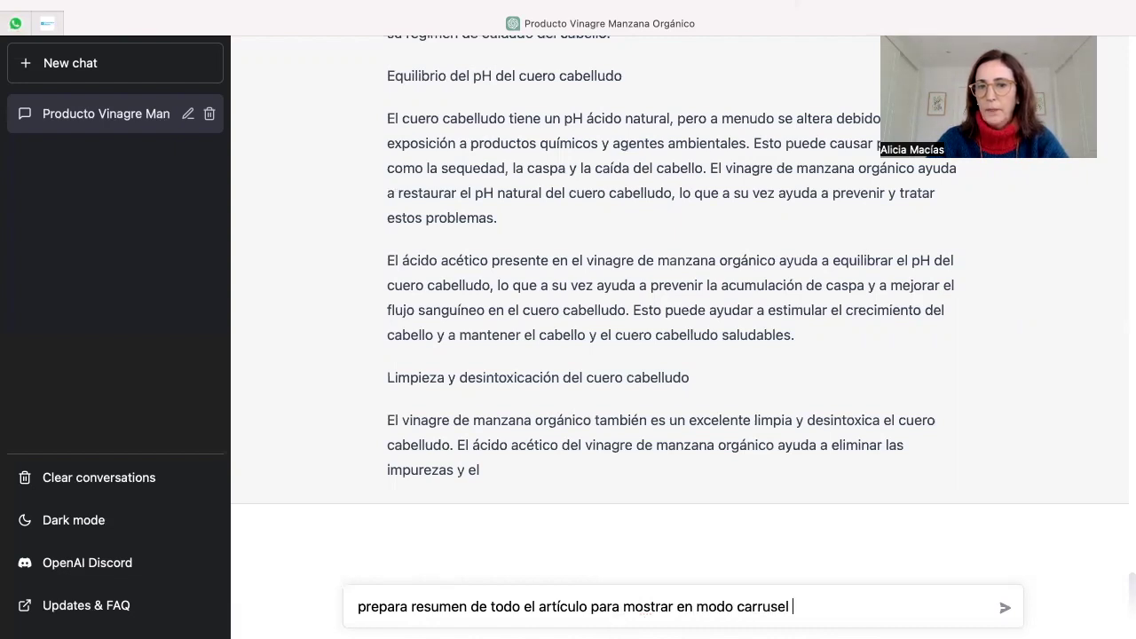
{"action": "type", "text": " en las redes social"}
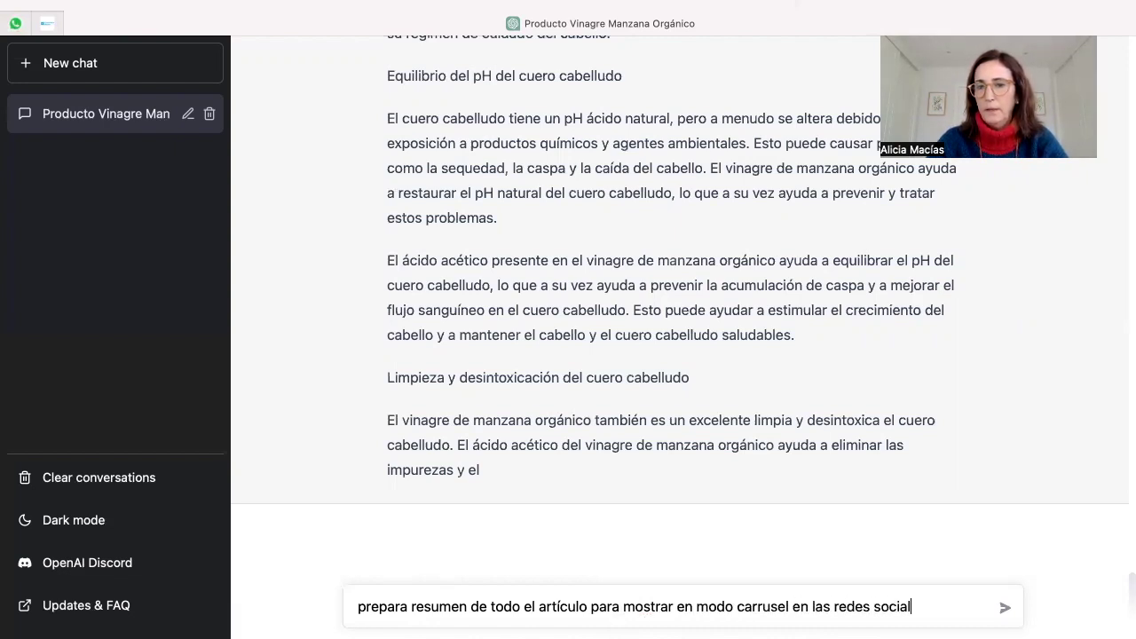
Step: Replace "las redes social" at the end of the prompt with "instagram" and send it
{"action": "key", "text": "BackSpace"}
{"action": "key", "text": "BackSpace"}
{"action": "key", "text": "BackSpace"}
{"action": "key", "text": "BackSpace"}
{"action": "key", "text": "BackSpace"}
{"action": "key", "text": "BackSpace"}
{"action": "key", "text": "BackSpace"}
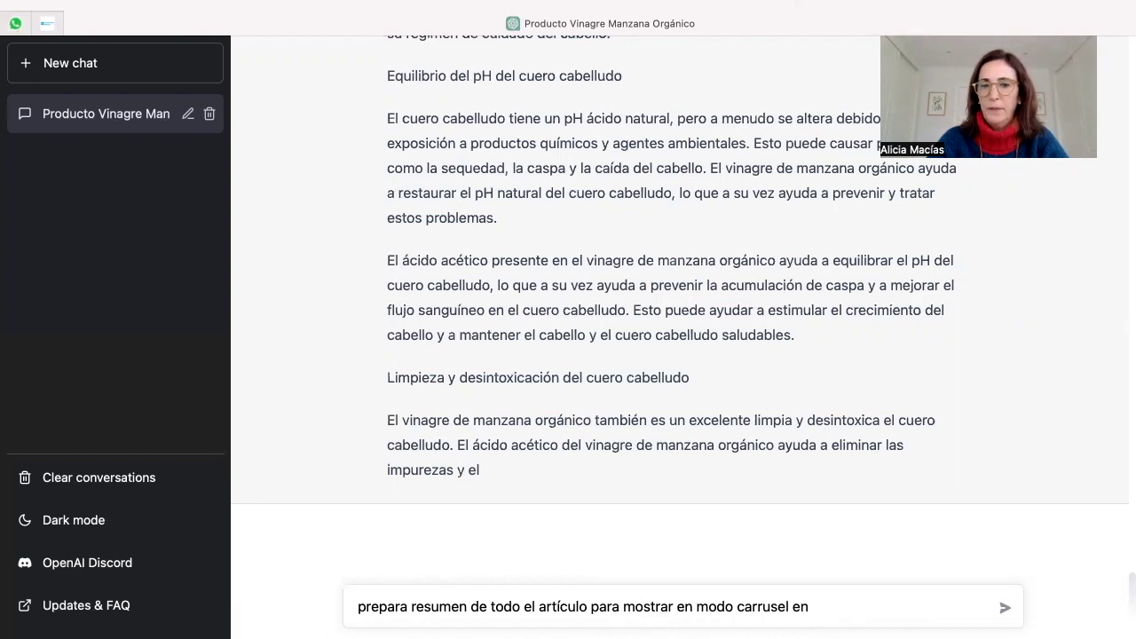
{"action": "type", "text": "instagra"}
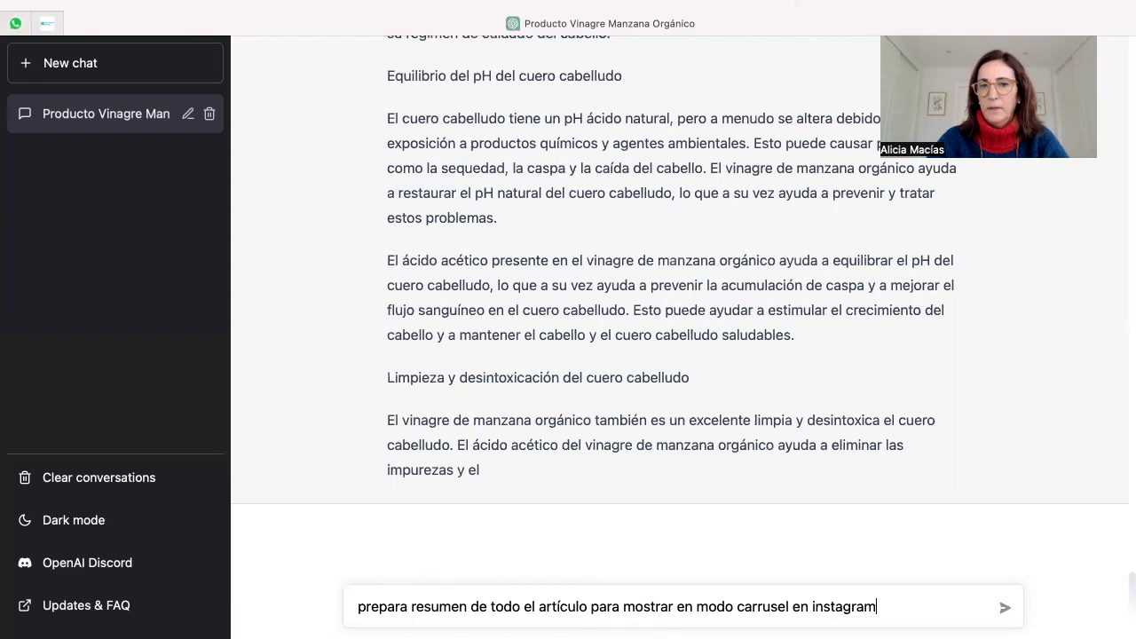
{"action": "type", "text": "m"}
{"action": "key", "text": "Return"}
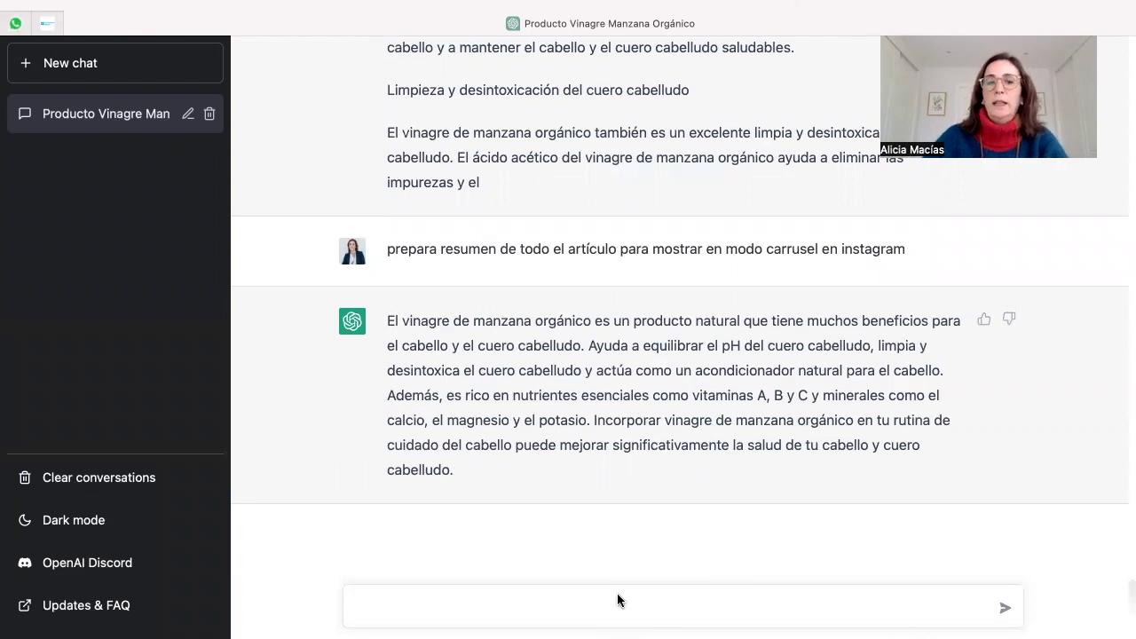
Step: Send the prompt "resumen en breves frases para un carrusel de imágenes"
{"action": "type", "text": "men "}
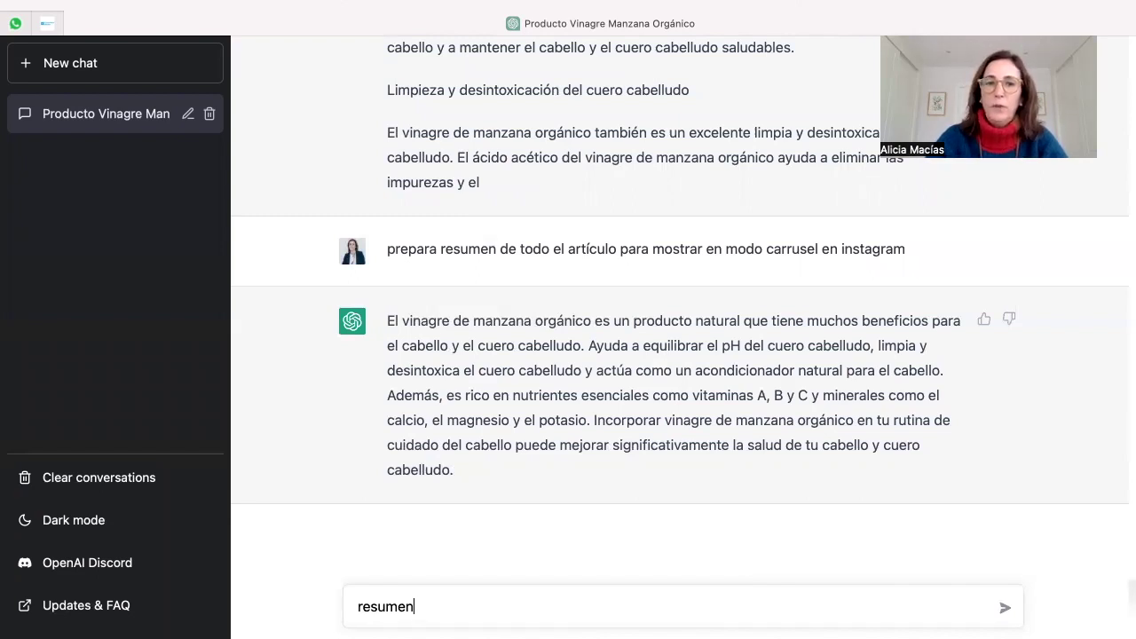
{"action": "type", "text": " en breves f"}
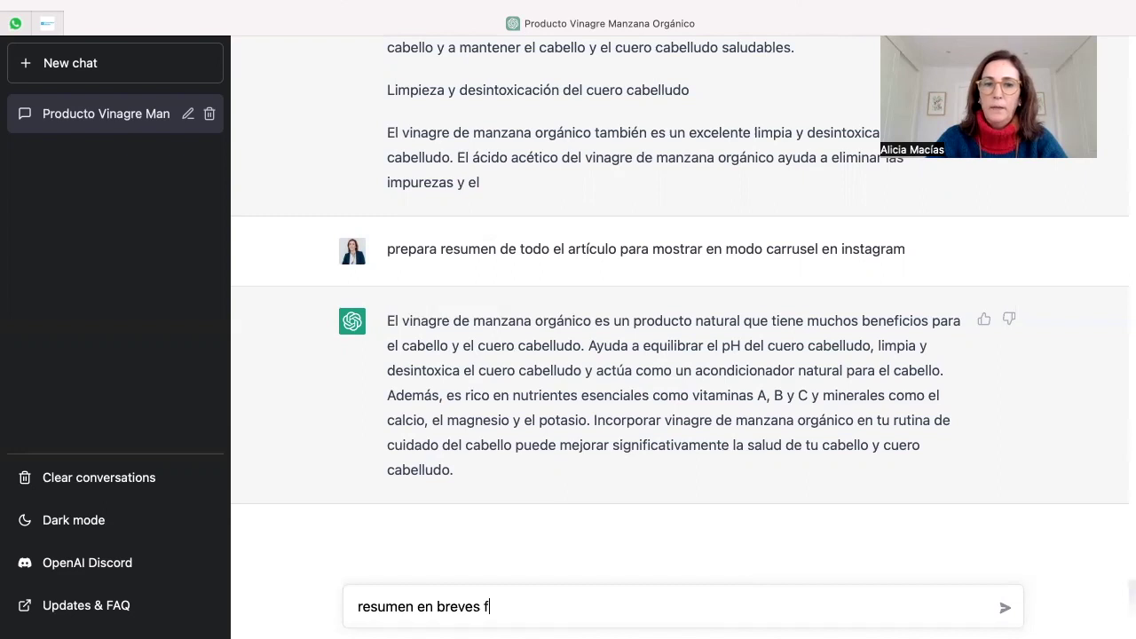
{"action": "type", "text": "rases par"}
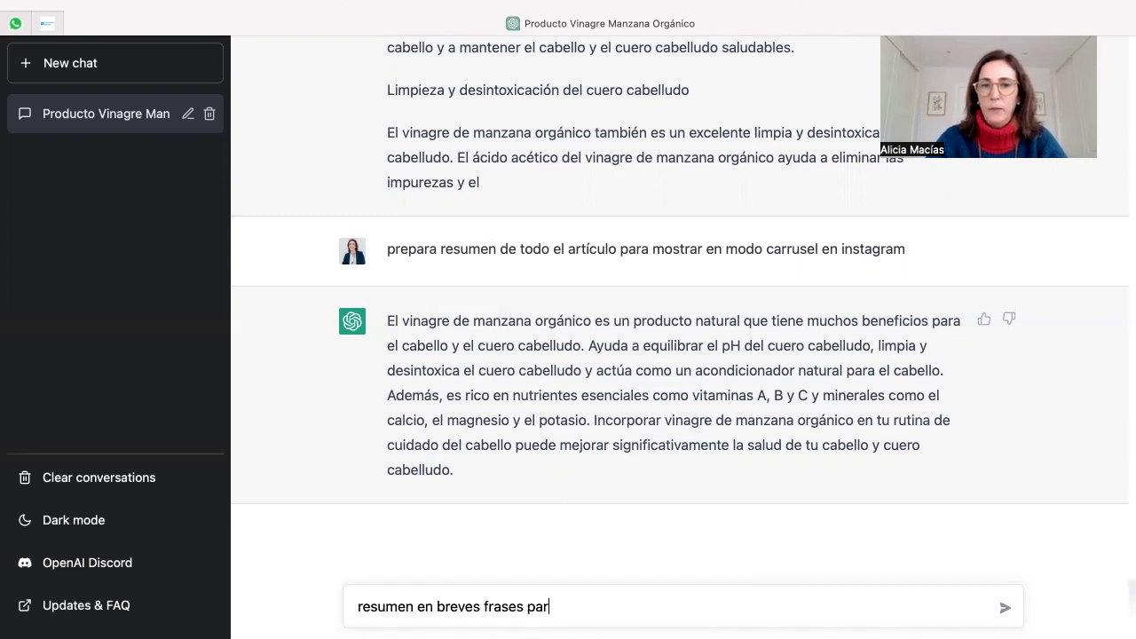
{"action": "type", "text": "a un carruselo"}
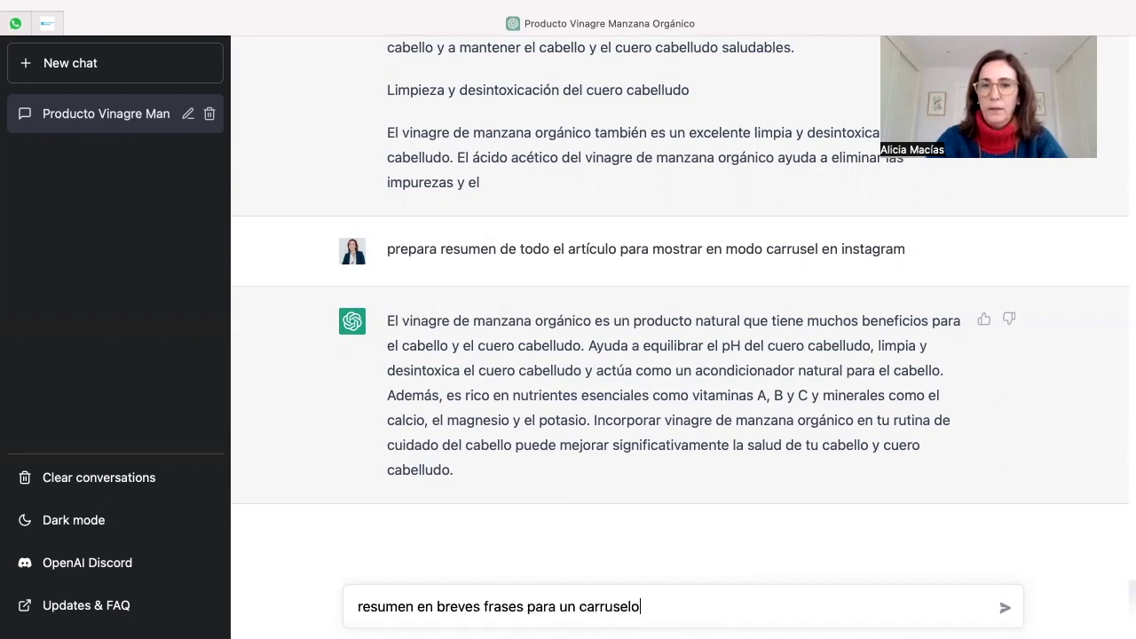
{"action": "key", "text": "BackSpace"}
{"action": "type", "text": "de imágenes"}
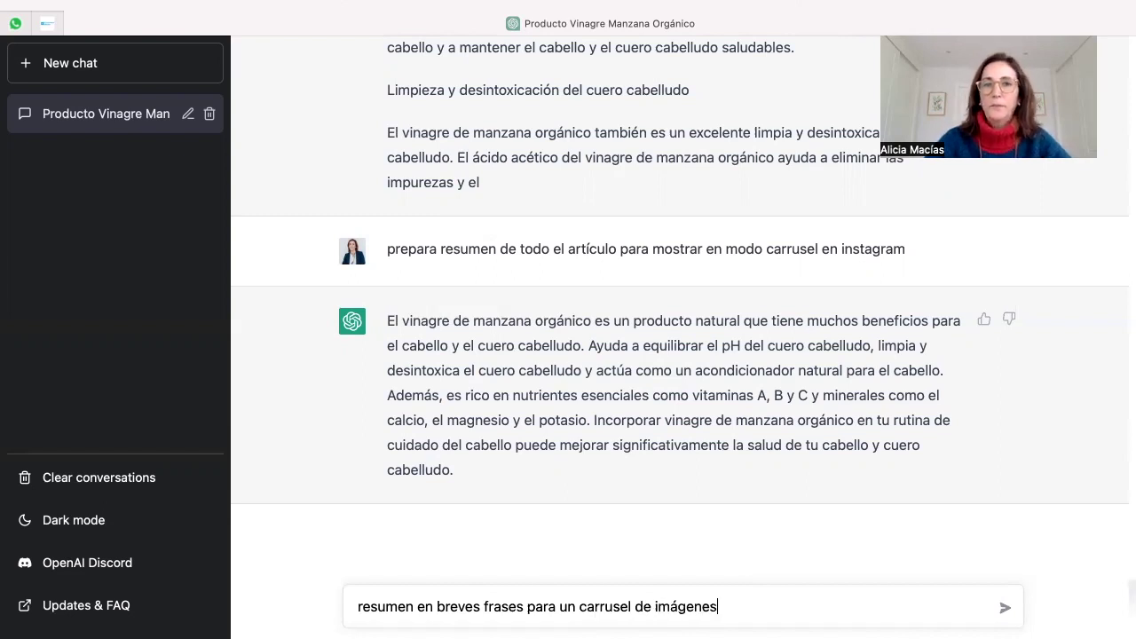
{"action": "key", "text": "Return"}
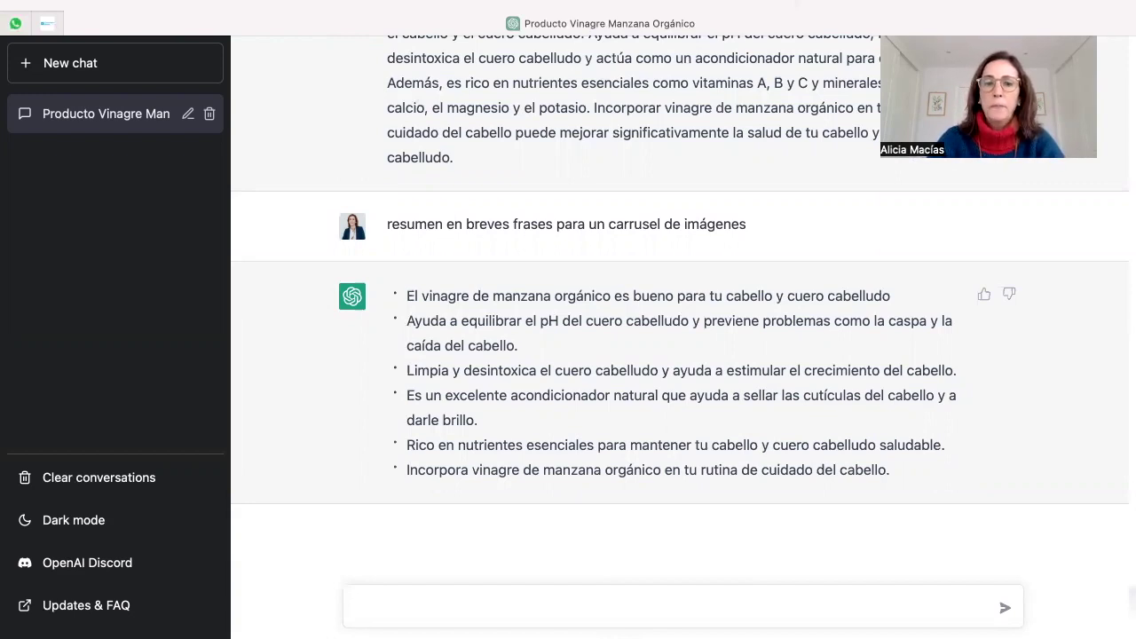
Step: Send the prompt "redacta una newsletter para dar a conocer el vinagre de manzana bio a mis clientes"
{"action": "type", "text": "redacta"}
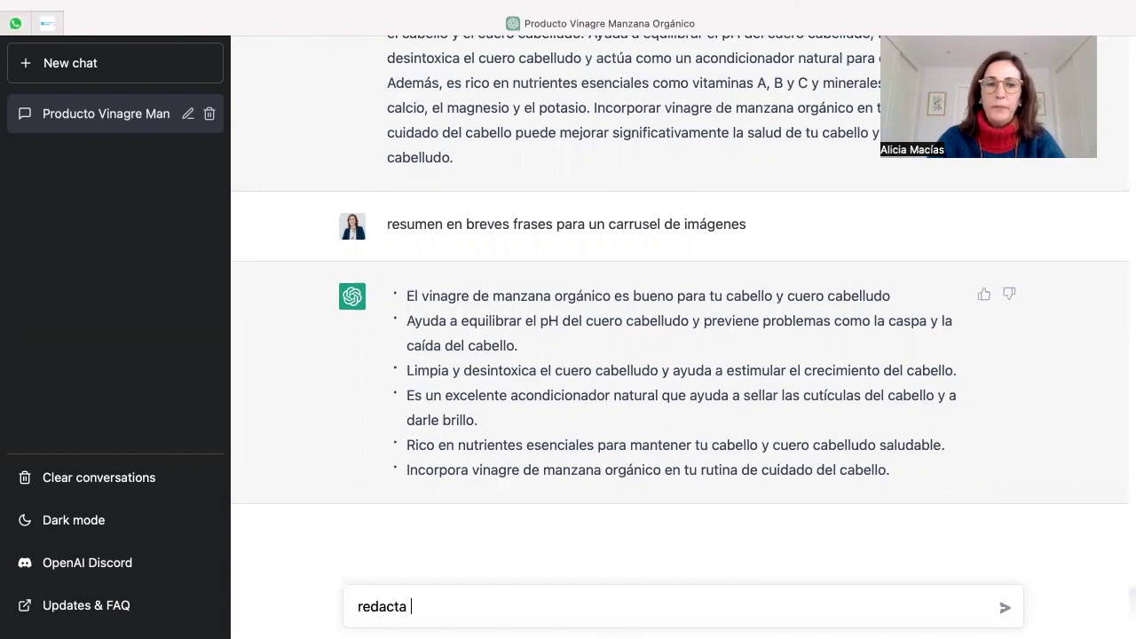
{"action": "type", "text": " una"}
{"action": "key", "text": "BackSpace"}
{"action": "key", "text": "BackSpace"}
{"action": "type", "text": "una ene"}
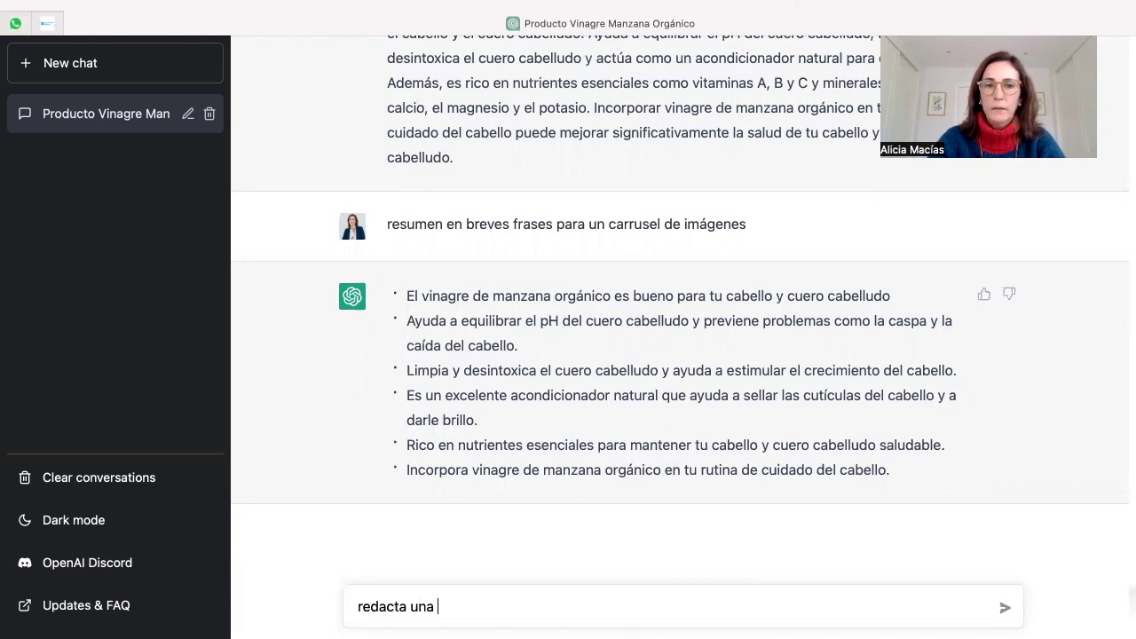
{"action": "key", "text": "BackSpace"}
{"action": "key", "text": "BackSpace"}
{"action": "key", "text": "BackSpace"}
{"action": "type", "text": "newsletter"}
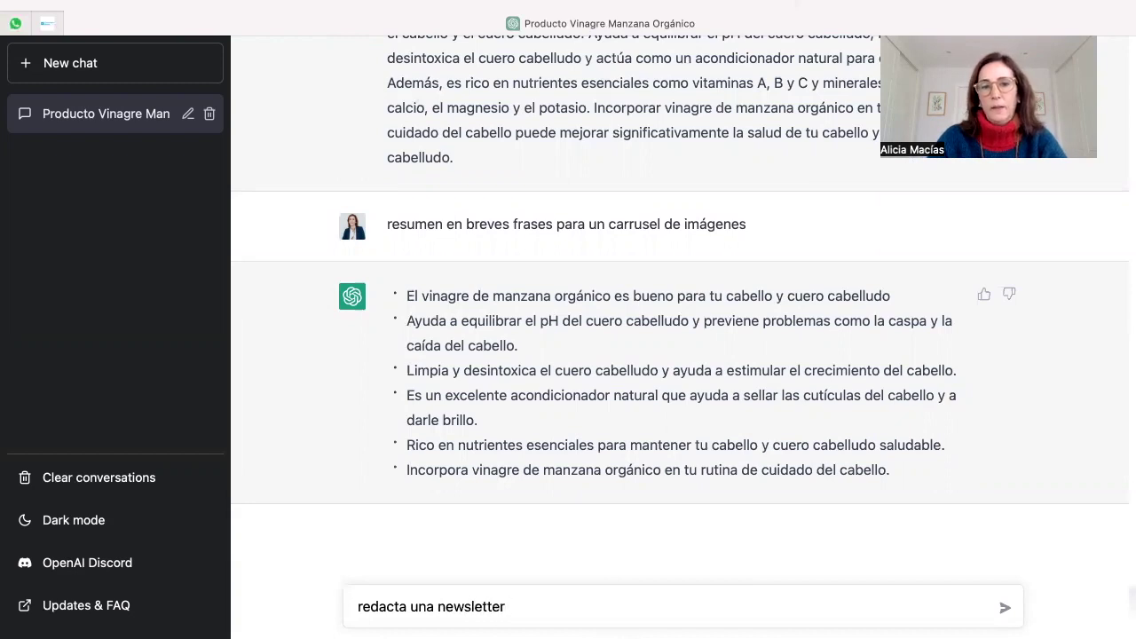
{"action": "type", "text": " para dar a conoc"}
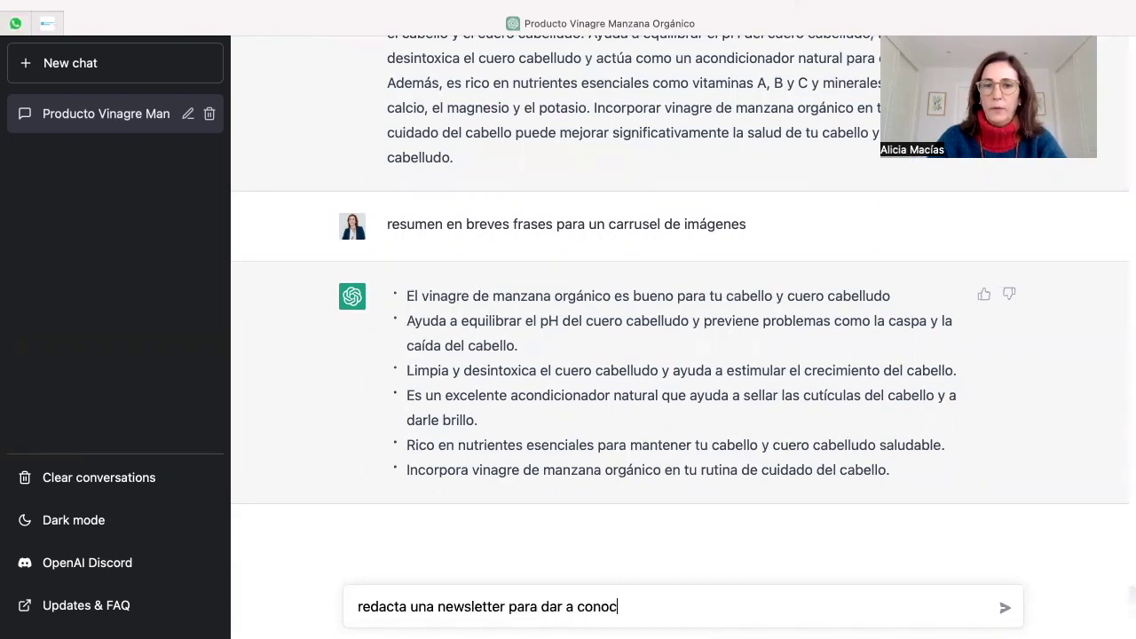
{"action": "type", "text": "er el vinage"}
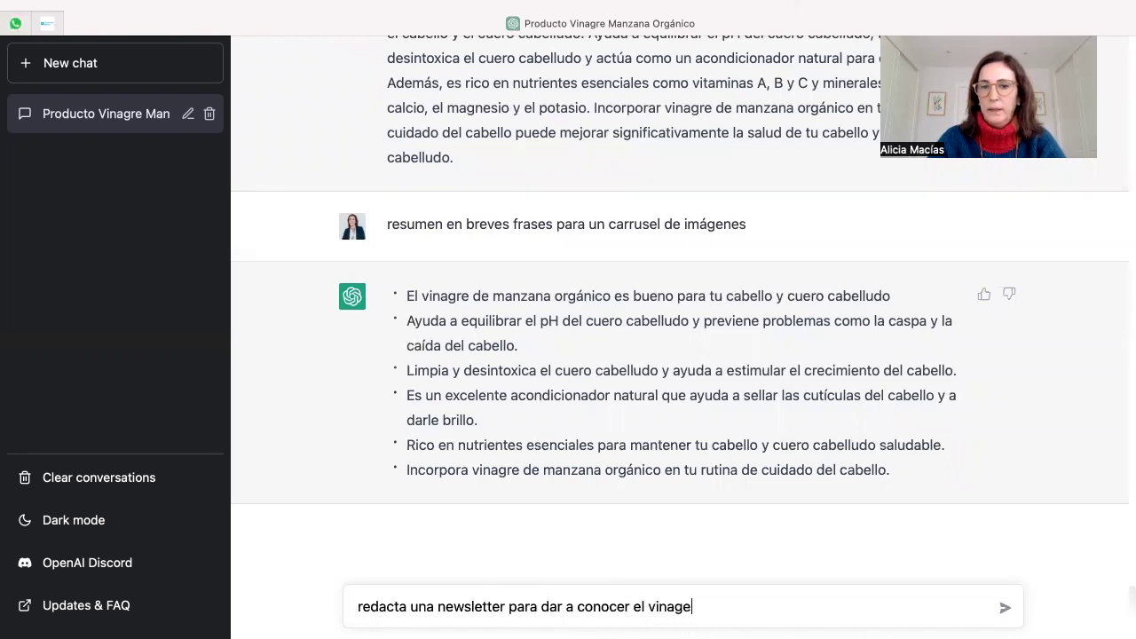
{"action": "type", "text": "re de manz"}
{"action": "key", "text": "BackSpace"}
{"action": "type", "text": "azna"}
{"action": "key", "text": "BackSpace"}
{"action": "key", "text": "BackSpace"}
{"action": "key", "text": "BackSpace"}
{"action": "key", "text": "BackSpace"}
{"action": "type", "text": "za"}
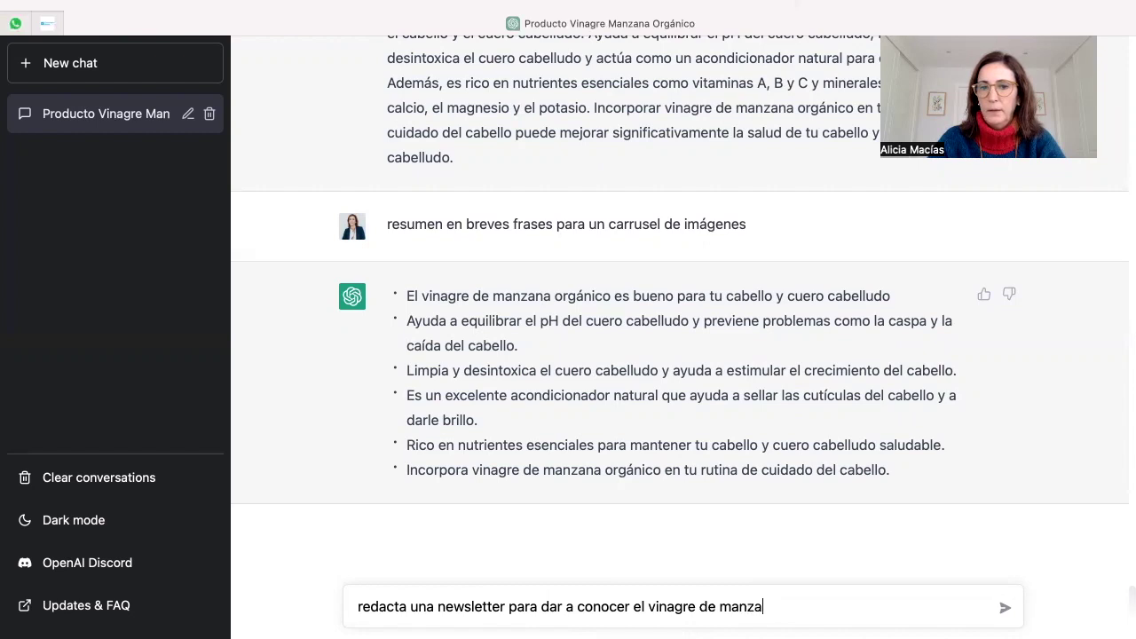
{"action": "type", "text": "na bio a mis clientes"}
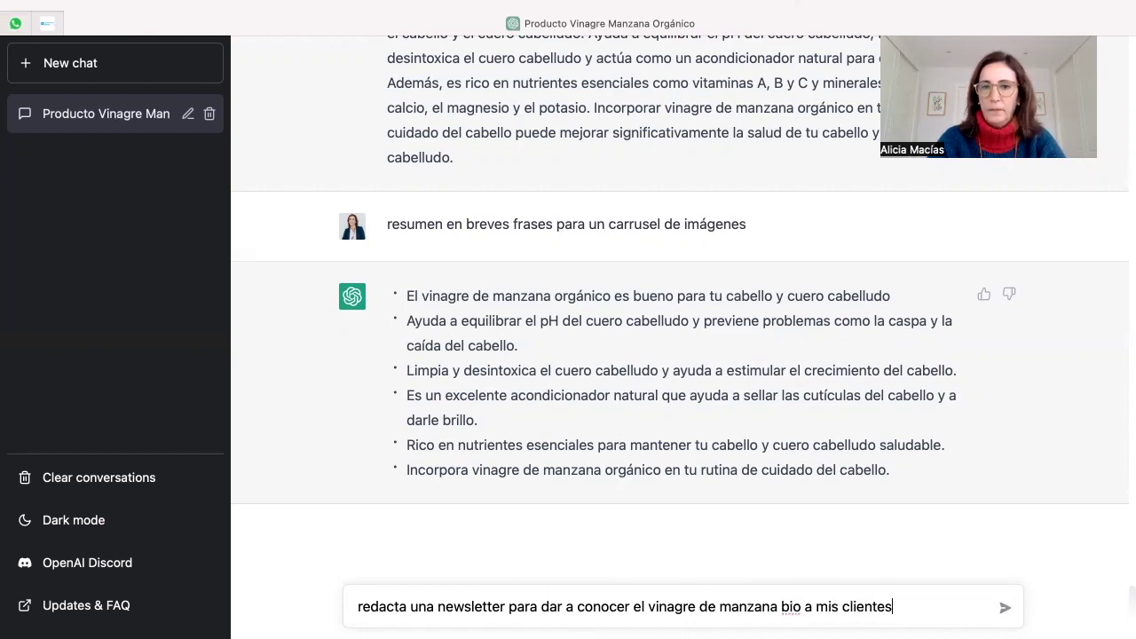
{"action": "key", "text": "Return"}
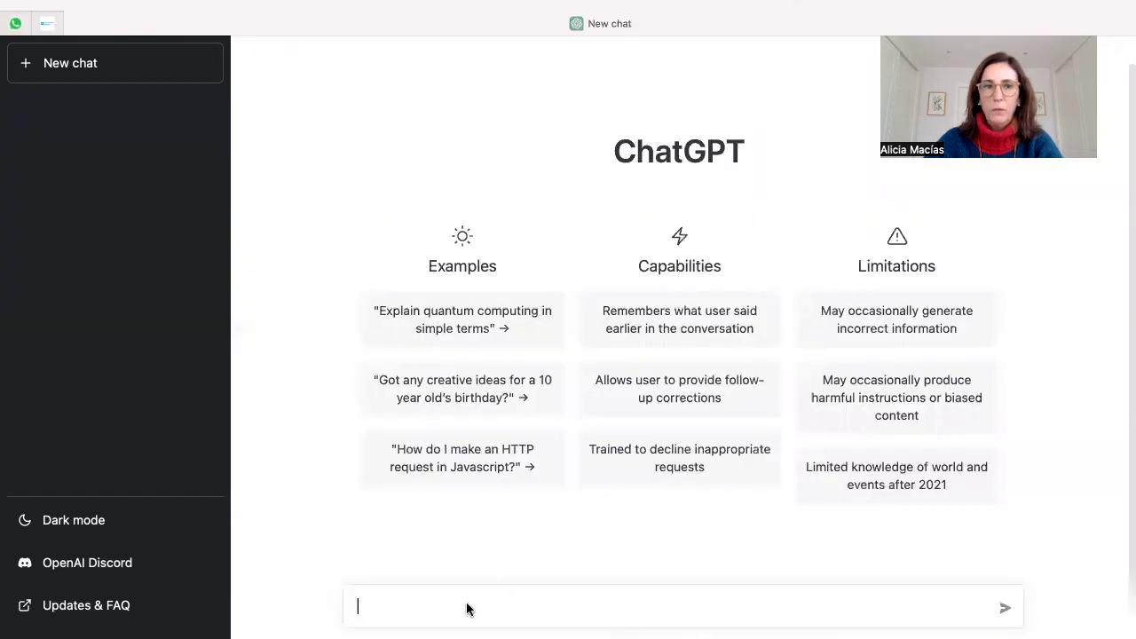
Step: Draft in the new chat the prompt "redactar newsletter para dar a conocer a mis clientes el vinagre de manzana bio"
{"action": "type", "text": "re"}
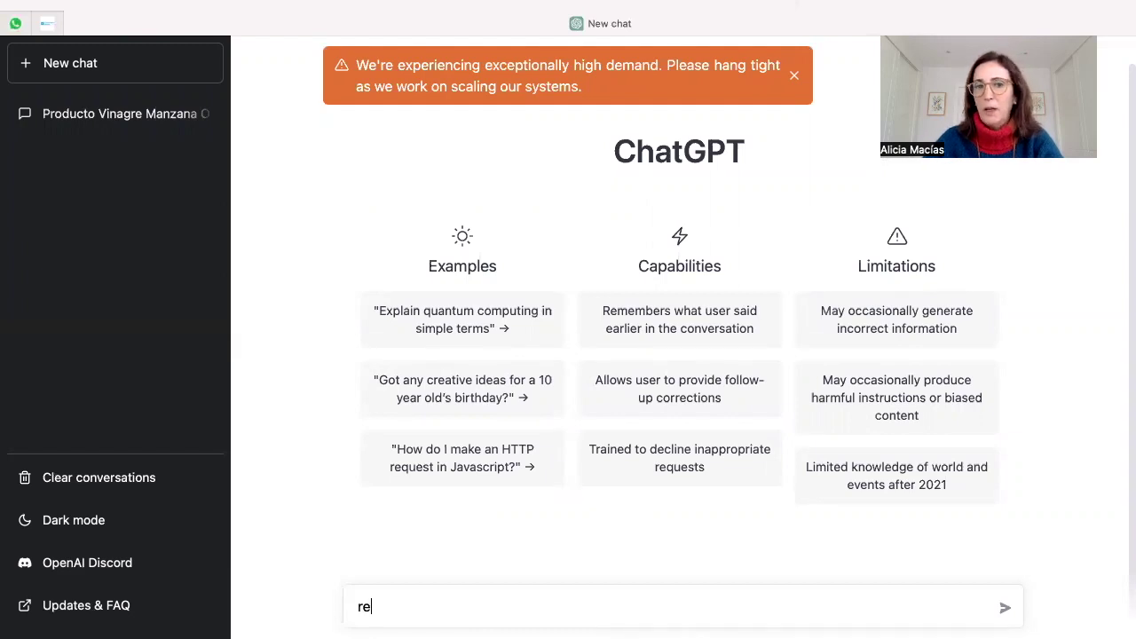
{"action": "type", "text": "dactar"}
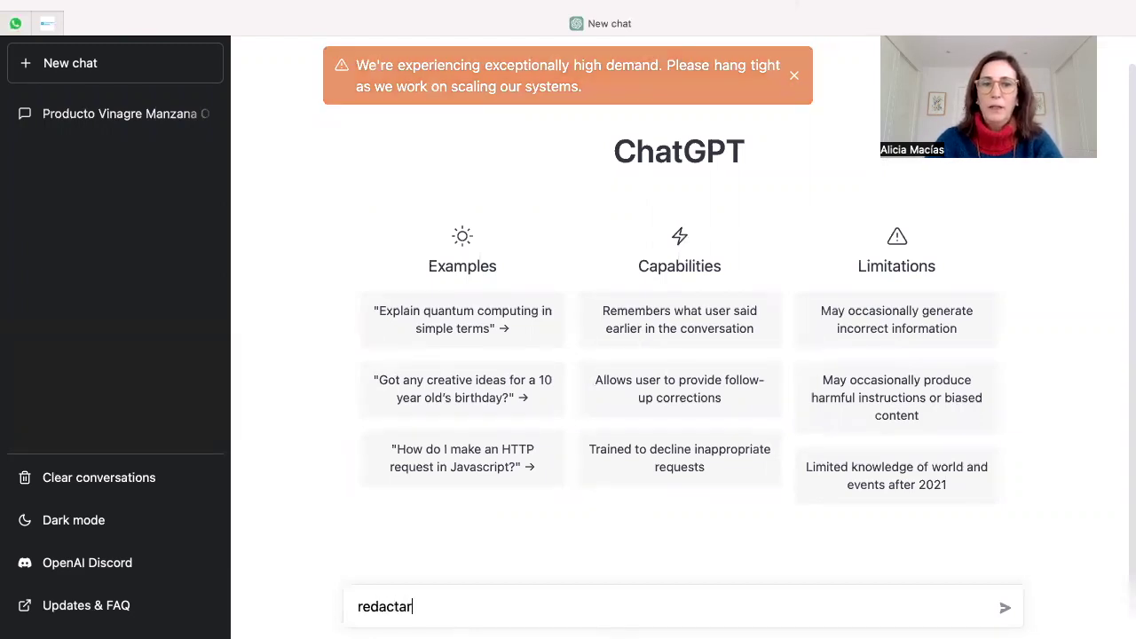
{"action": "type", "text": " new"}
{"action": "key", "text": "BackSpace"}
{"action": "type", "text": "ew"}
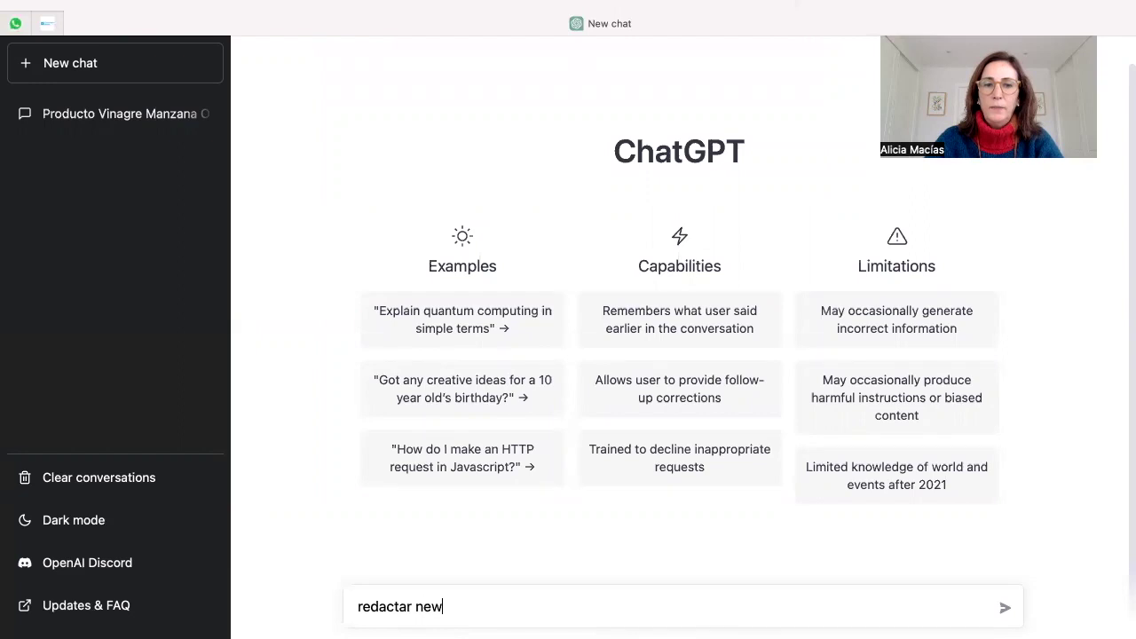
{"action": "type", "text": "sletter para dar a conocer a mis"}
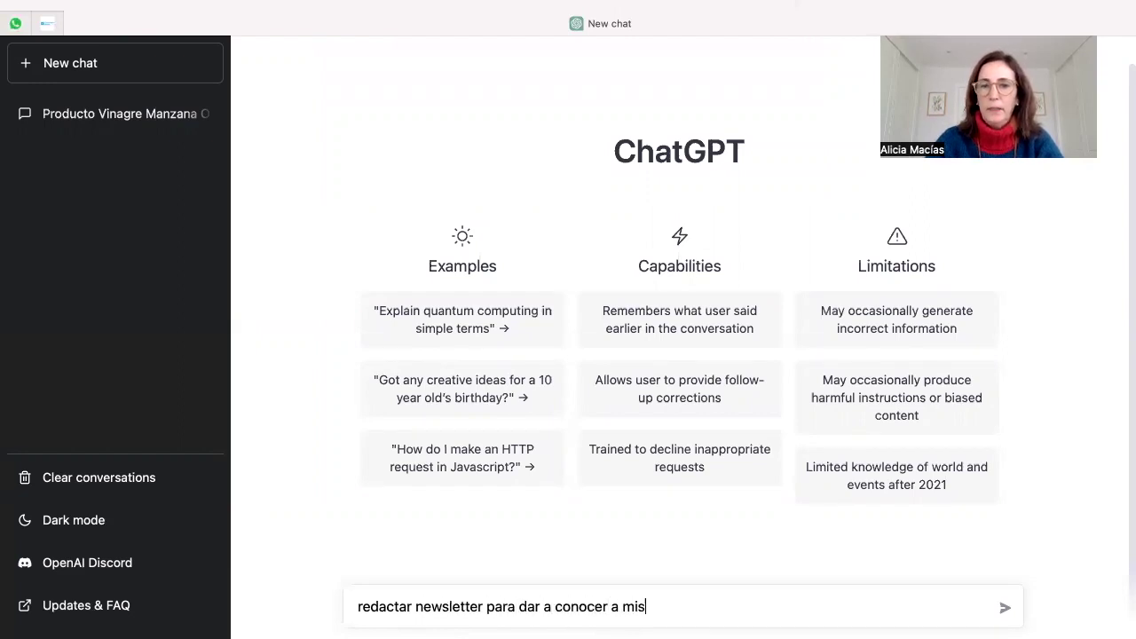
{"action": "type", "text": " clientes e"}
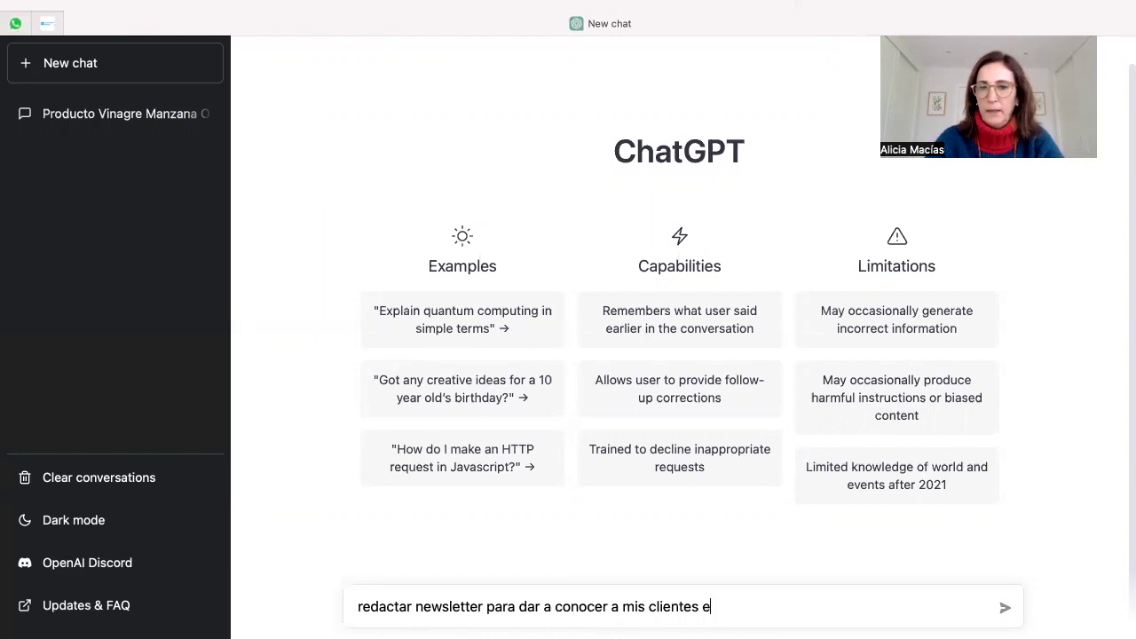
{"action": "type", "text": "l vinagre de manzana bio"}
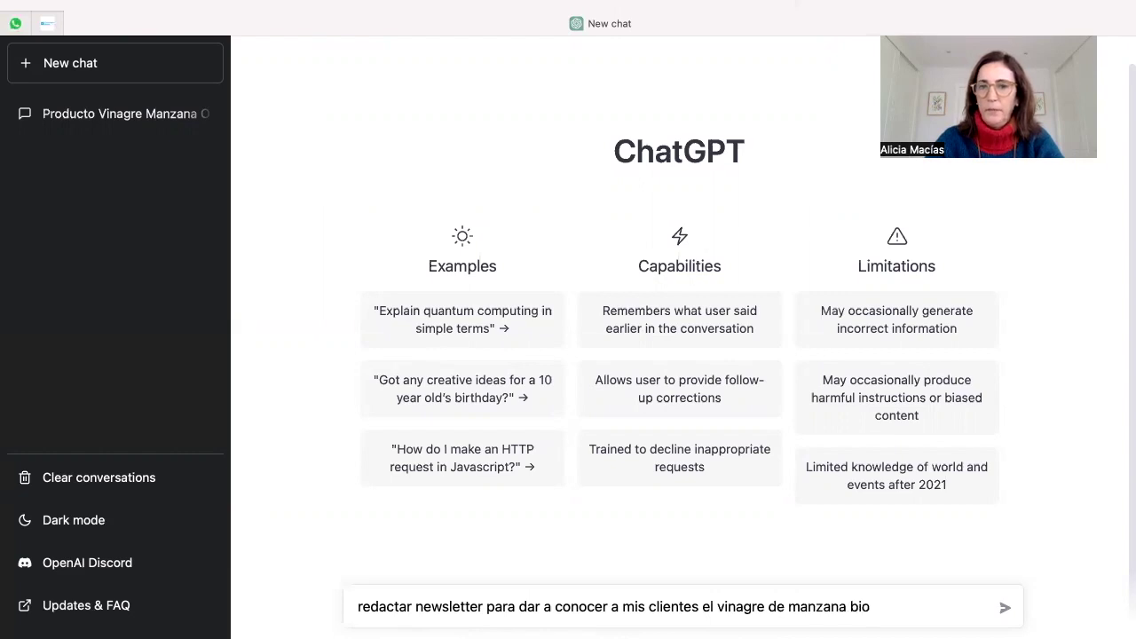
Step: Add the instruction "Habla de primera persona a segunda persona." as a second sentence of the newsletter prompt
{"action": "type", "text": ", hab"}
{"action": "key", "text": "BackSpace"}
{"action": "key", "text": "BackSpace"}
{"action": "key", "text": "BackSpace"}
{"action": "key", "text": "BackSpace"}
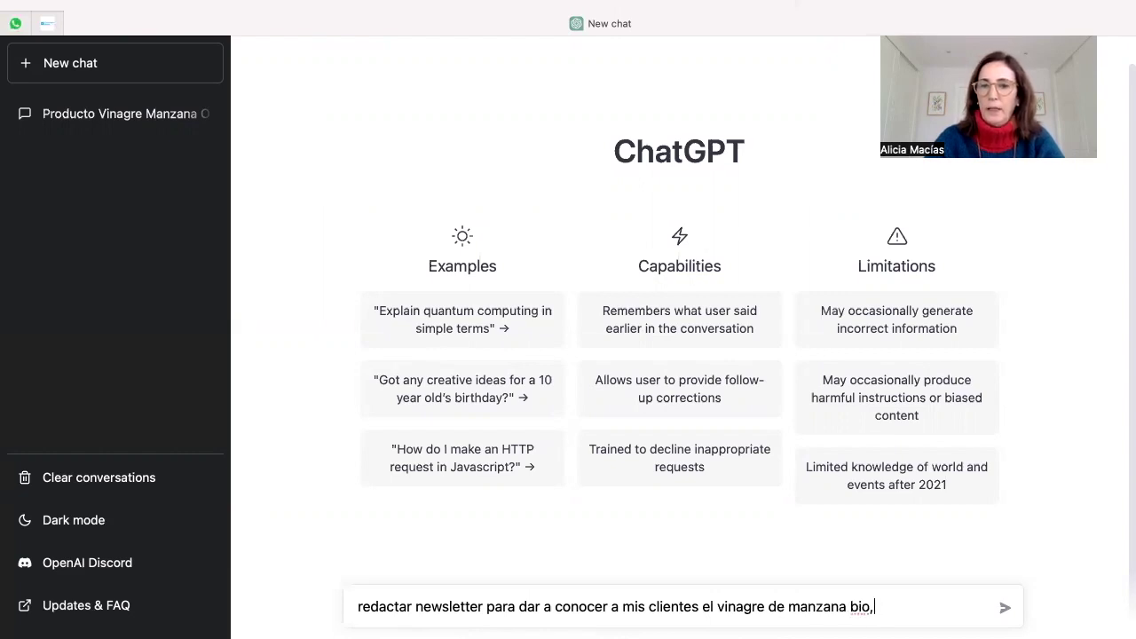
{"action": "key", "text": "BackSpace"}
{"action": "type", "text": "Habla"}
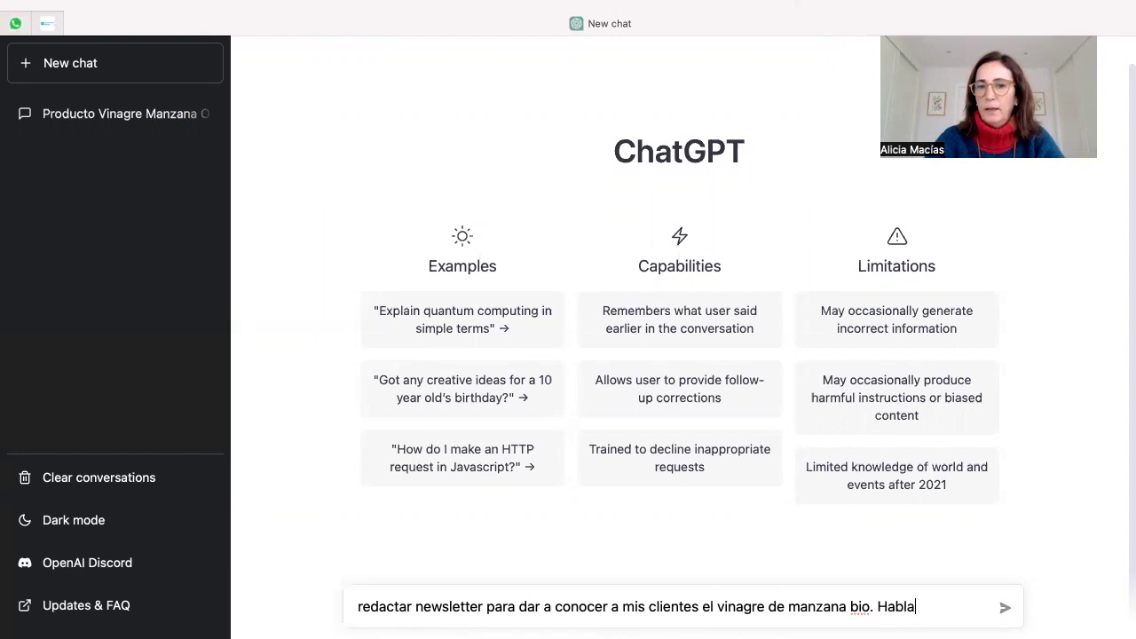
{"action": "type", "text": " en primera se"}
{"action": "key", "text": "BackSpace"}
{"action": "key", "text": "BackSpace"}
{"action": "type", "text": "person"}
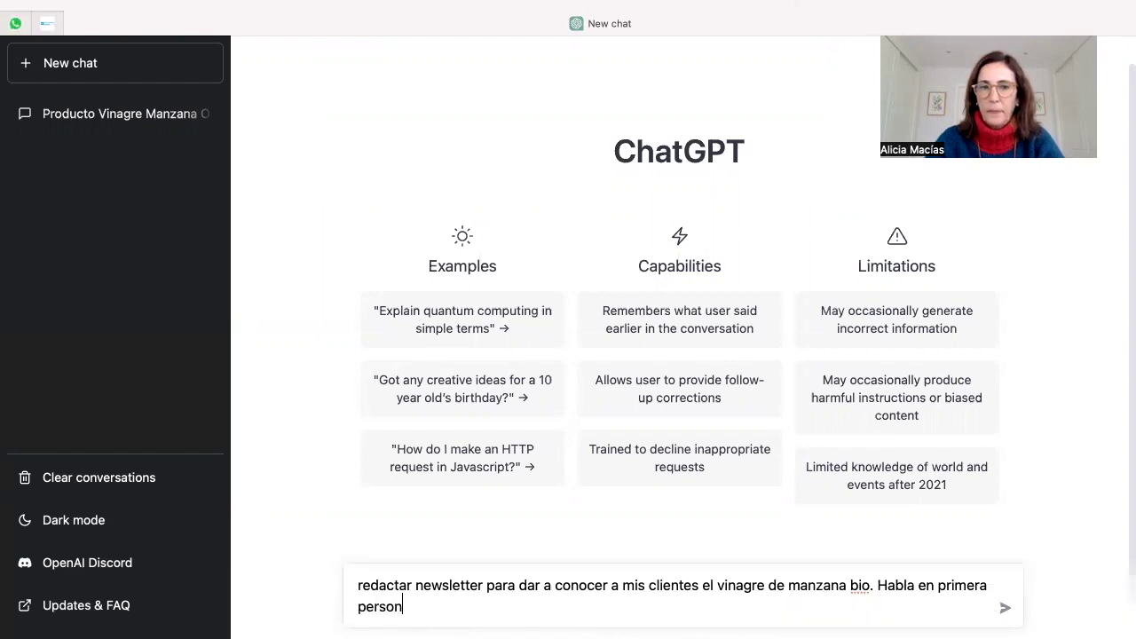
{"action": "type", "text": "a a segunda peron"}
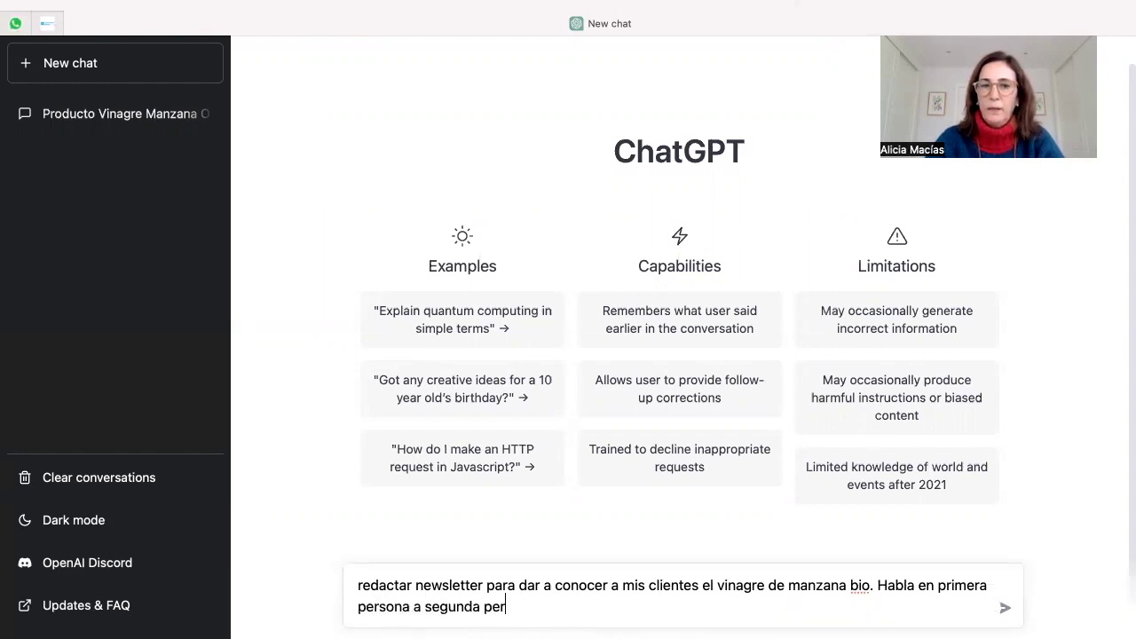
{"action": "double_click", "coordinate": [927, 586]}
{"action": "type", "text": "de"}
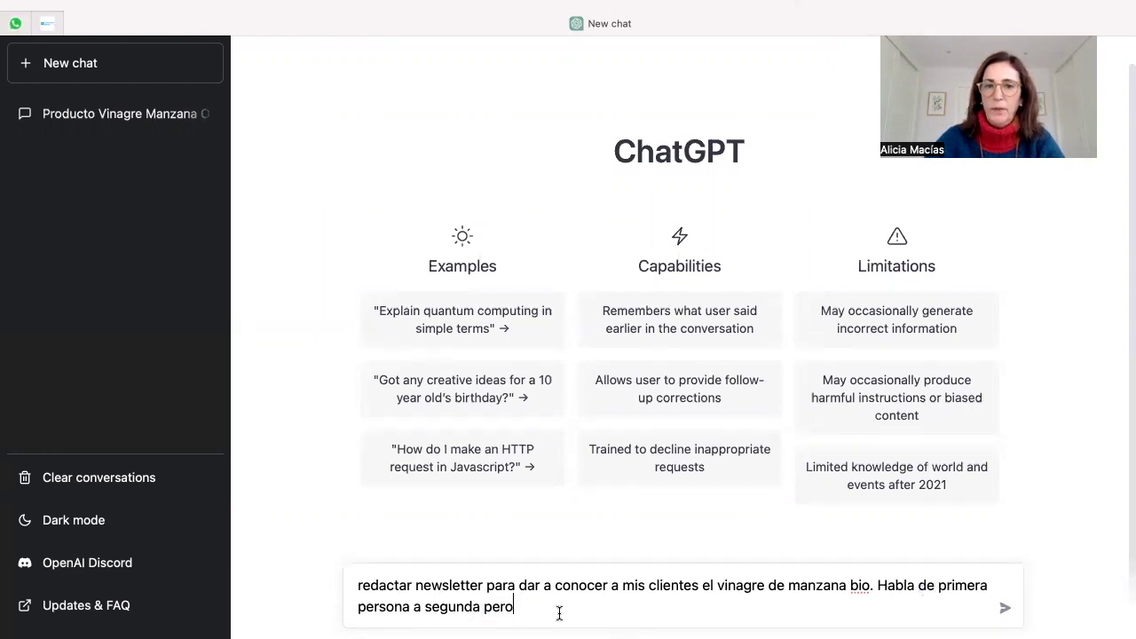
{"action": "key", "text": "BackSpace"}
{"action": "type", "text": "sona"}
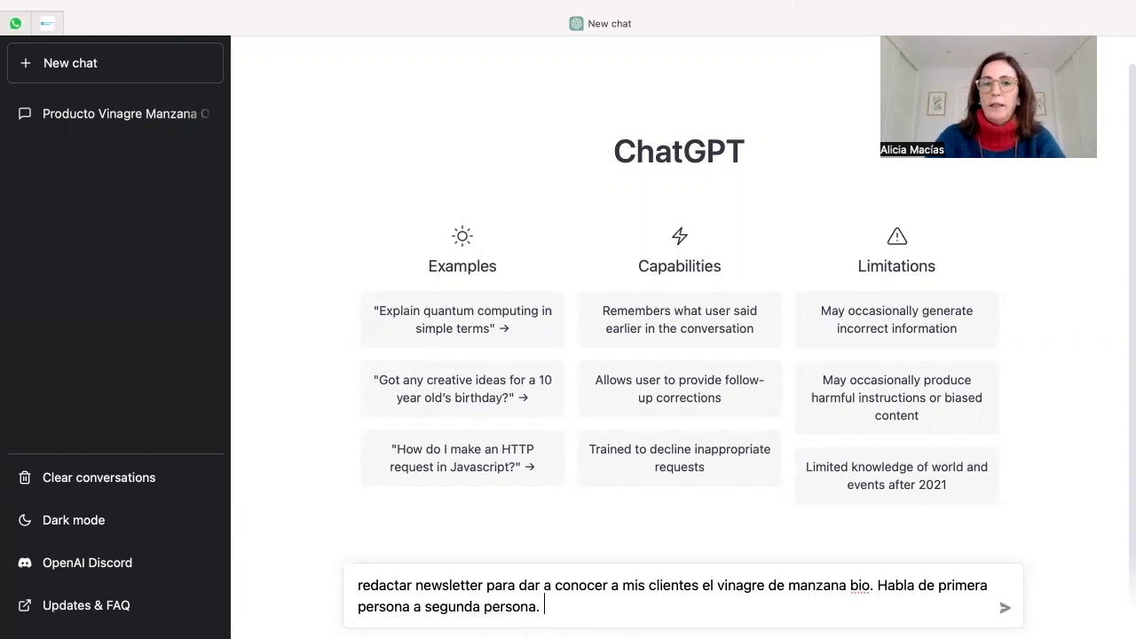
Step: Finish the newsletter prompt with the sentence "Y hazlo con estilo comercial." and send it
{"action": "type", "text": ". Y hazlo con estilo comercial."}
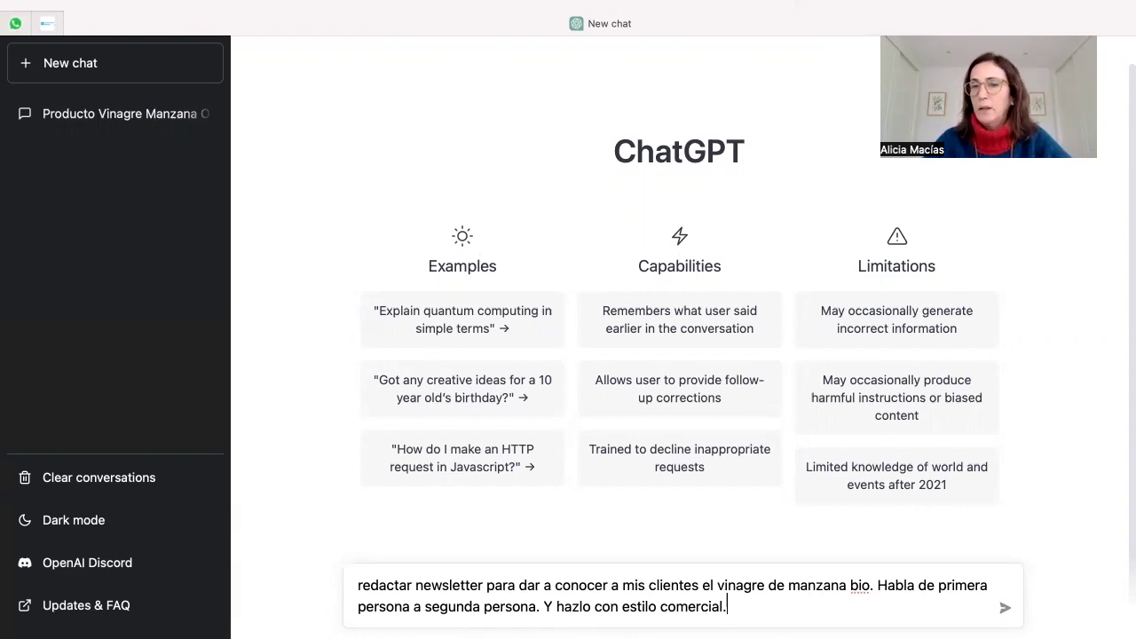
{"action": "key", "text": "Return"}
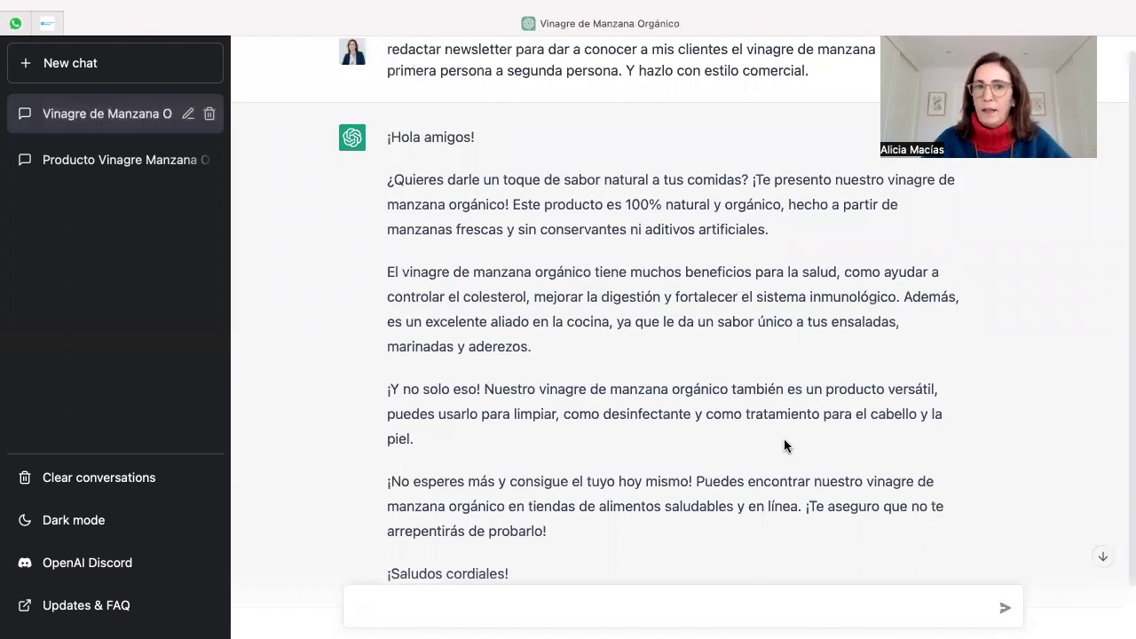
{"action": "scroll", "coordinate": [785, 445], "scroll_direction": "down", "scroll_amount": 2}
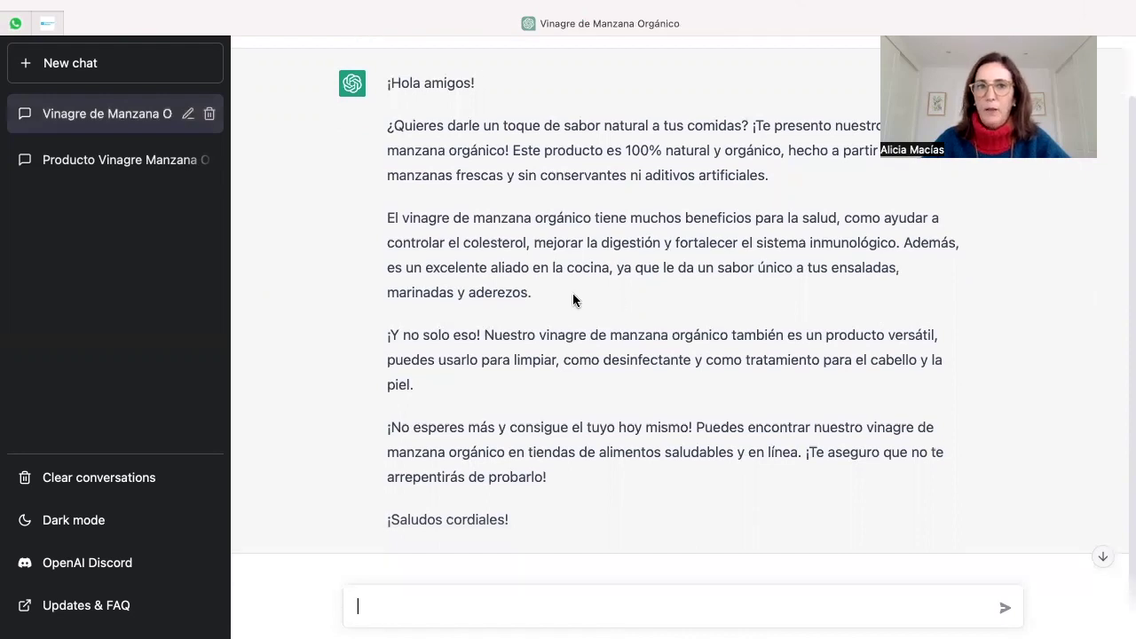
{"action": "scroll", "coordinate": [573, 301], "scroll_direction": "down", "scroll_amount": 2}
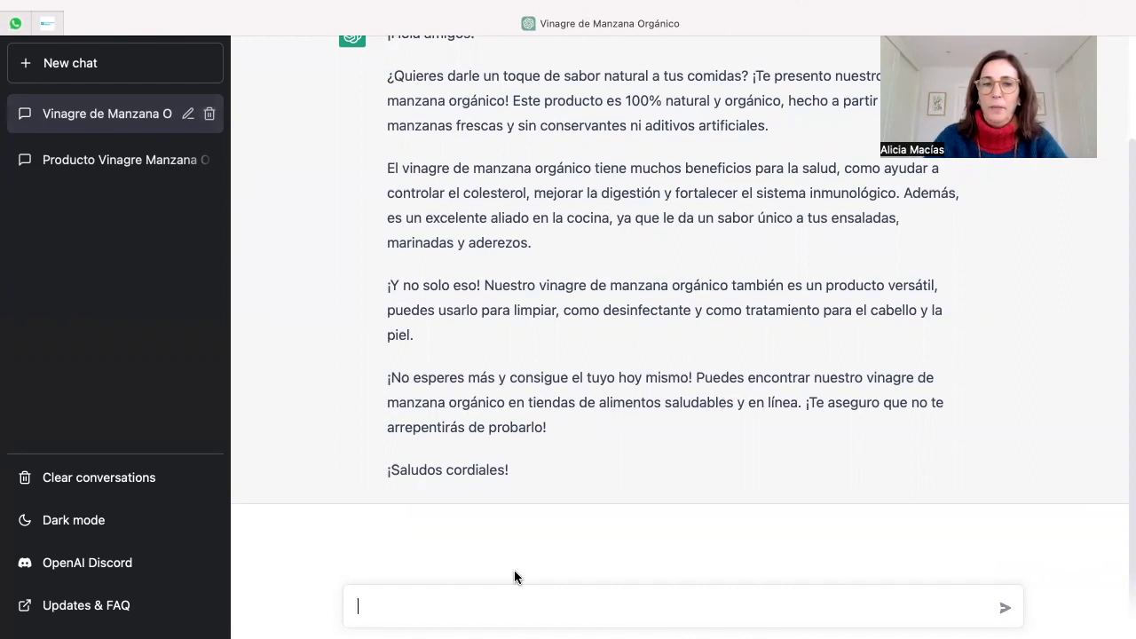
Step: Draft the follow-up prompt "sí, pero recomienda que accedan a mi tienda online a comprarlo"
{"action": "left_click", "coordinate": [495, 601]}
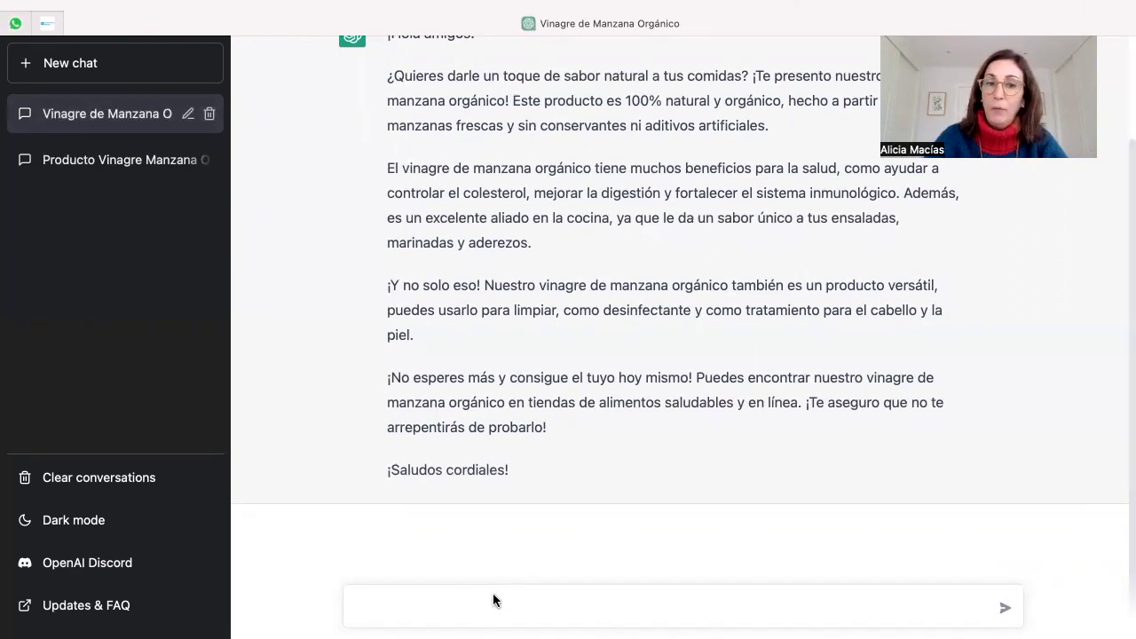
{"action": "type", "text": "sí, pero "}
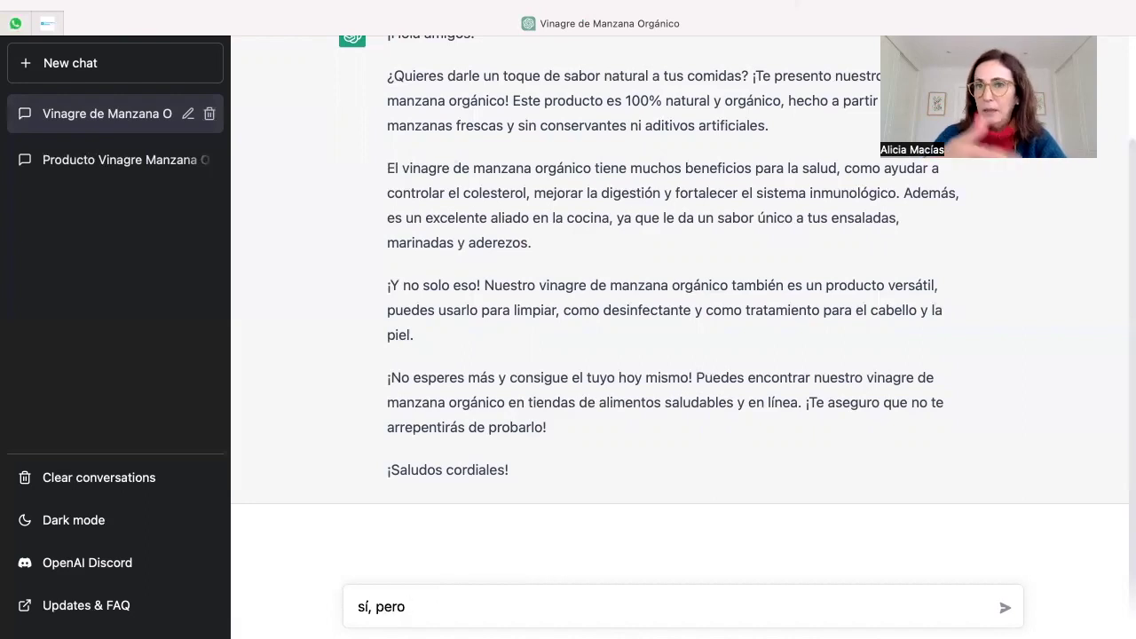
{"action": "type", "text": "recomend"}
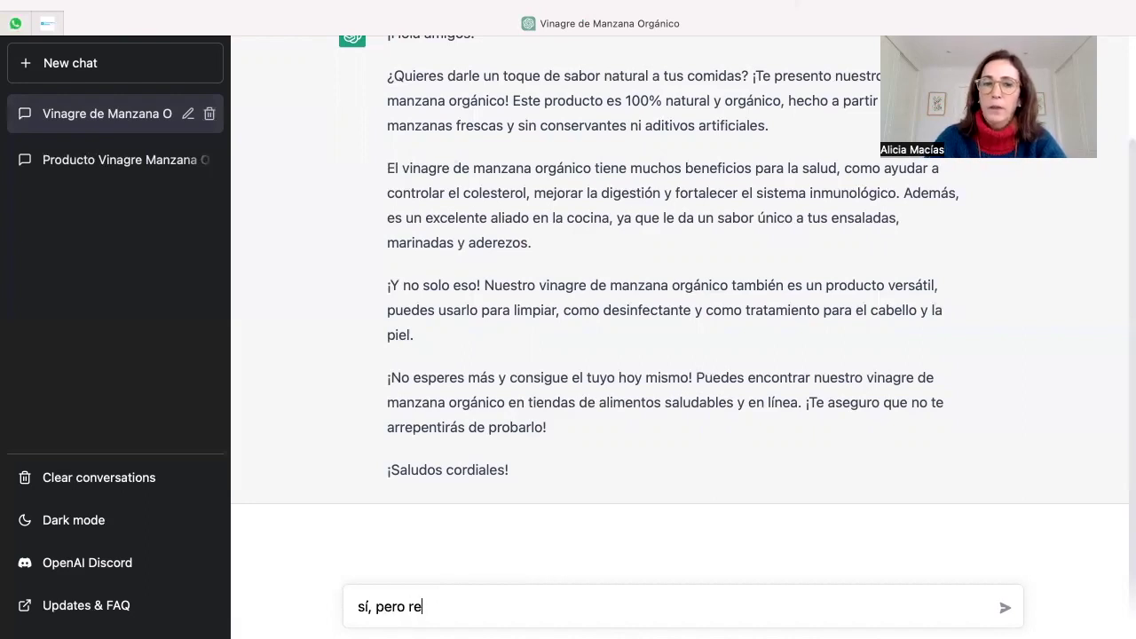
{"action": "key", "text": "BackSpace"}
{"action": "key", "text": "BackSpace"}
{"action": "key", "text": "BackSpace"}
{"action": "type", "text": "ienda ue"}
{"action": "key", "text": "BackSpace"}
{"action": "key", "text": "BackSpace"}
{"action": "type", "text": "que accd"}
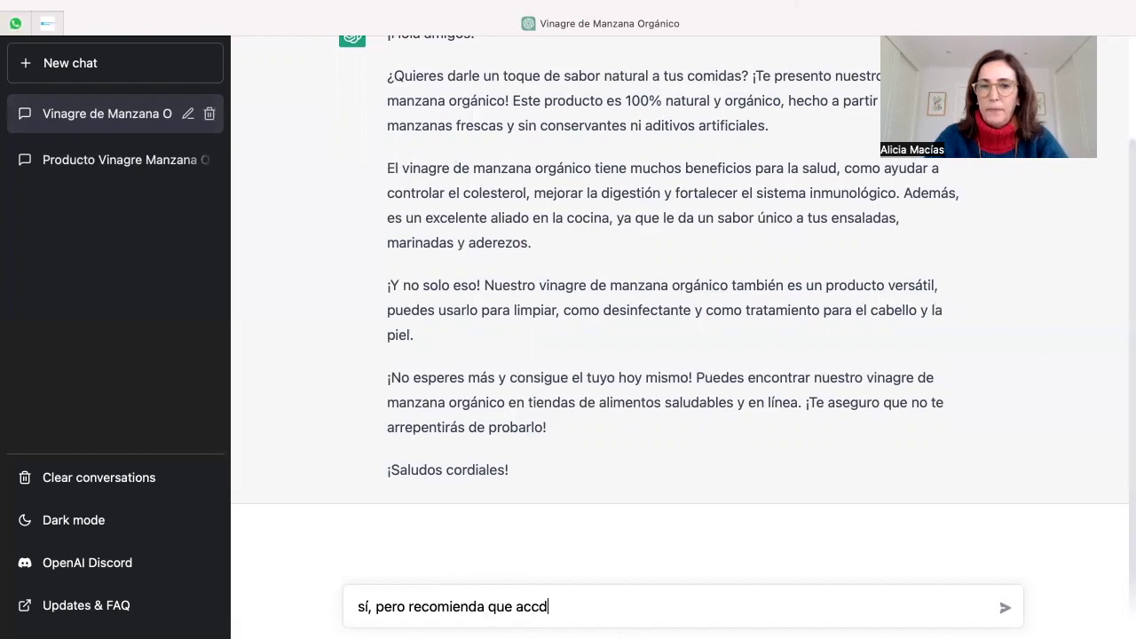
{"action": "key", "text": "BackSpace"}
{"action": "type", "text": "edan a mi tienda o"}
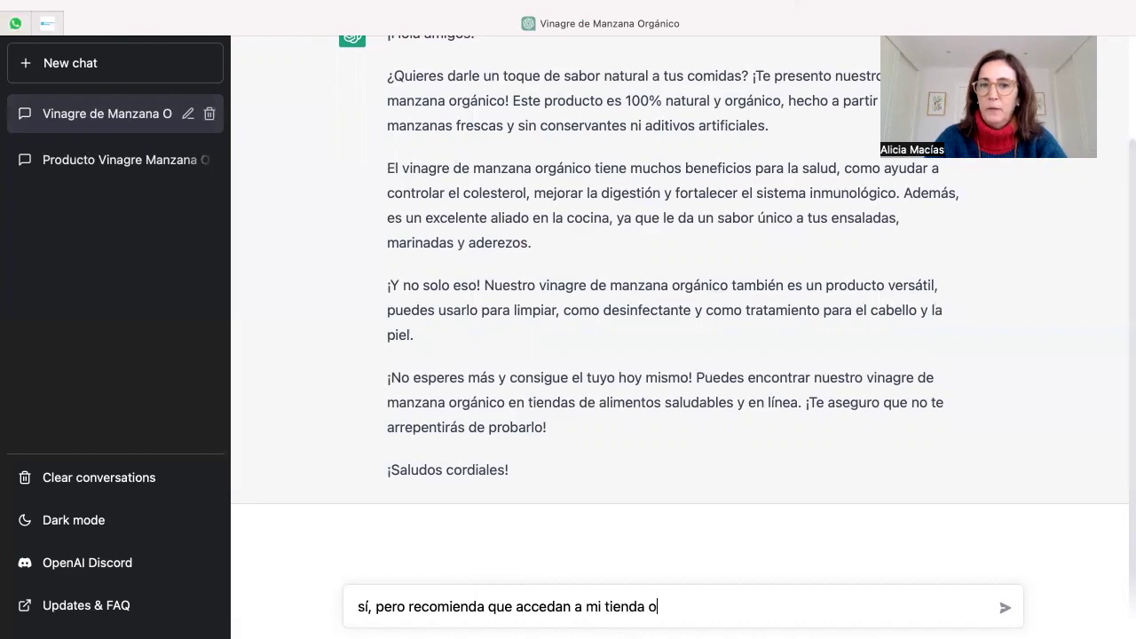
{"action": "type", "text": "nline a comprarlo. o"}
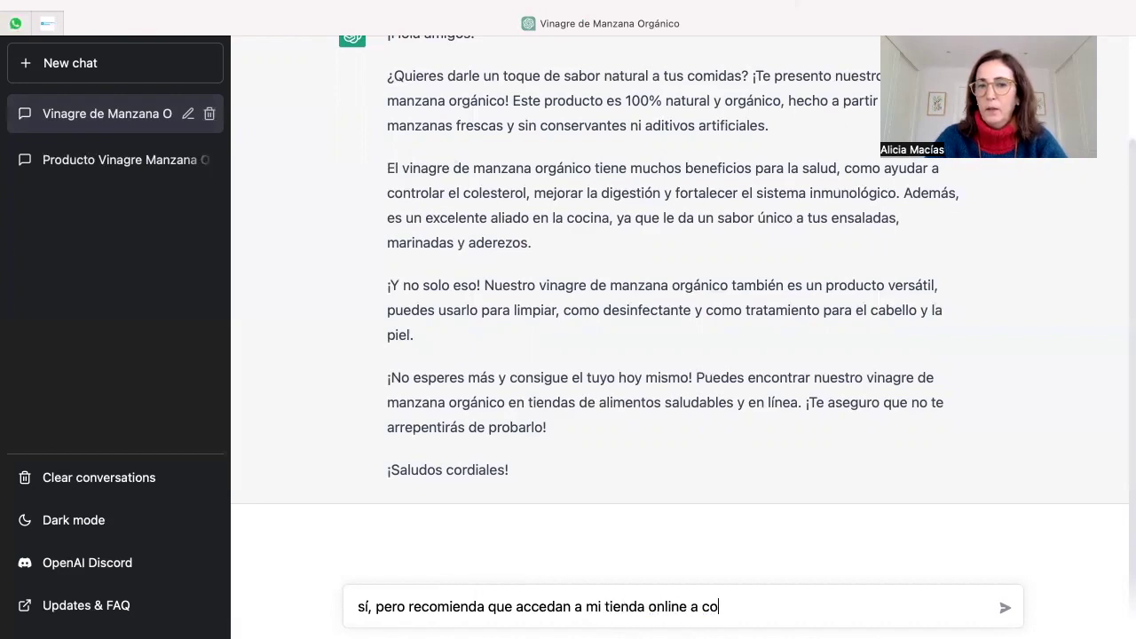
{"action": "key", "text": "BackSpace"}
{"action": "key", "text": "BackSpace"}
{"action": "key", "text": "BackSpace"}
Step: Extend the follow-up with "y ofrece un cupón de descuento VINAGRE10 del 10% de descuento para que lo prueben." and send it
{"action": "type", "text": "y ofrece un c"}
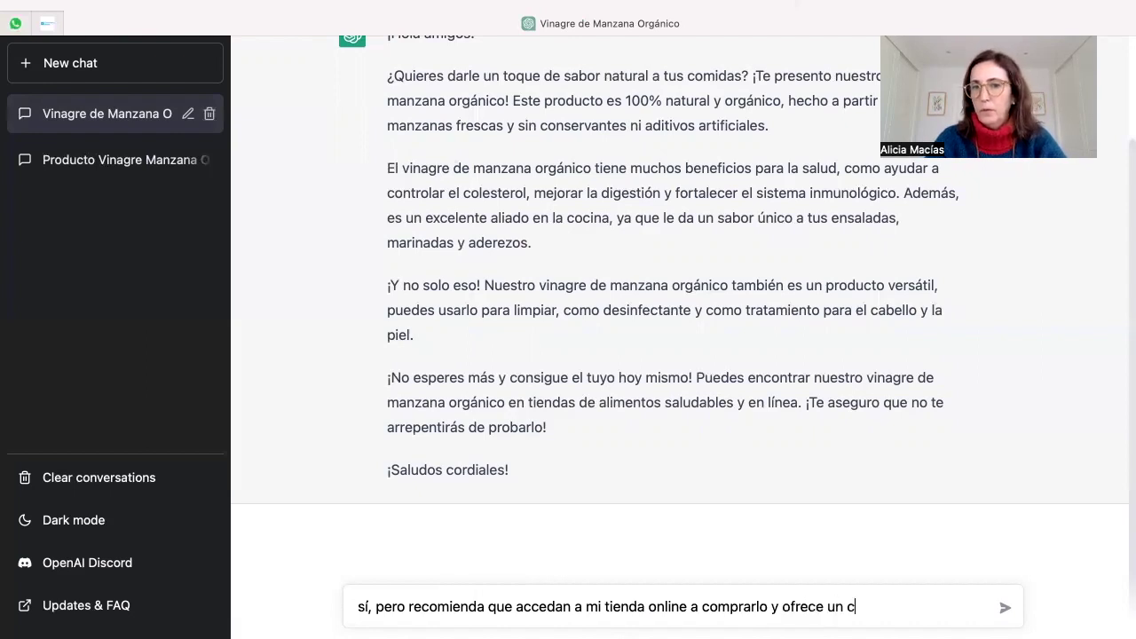
{"action": "type", "text": "upón de descuento "}
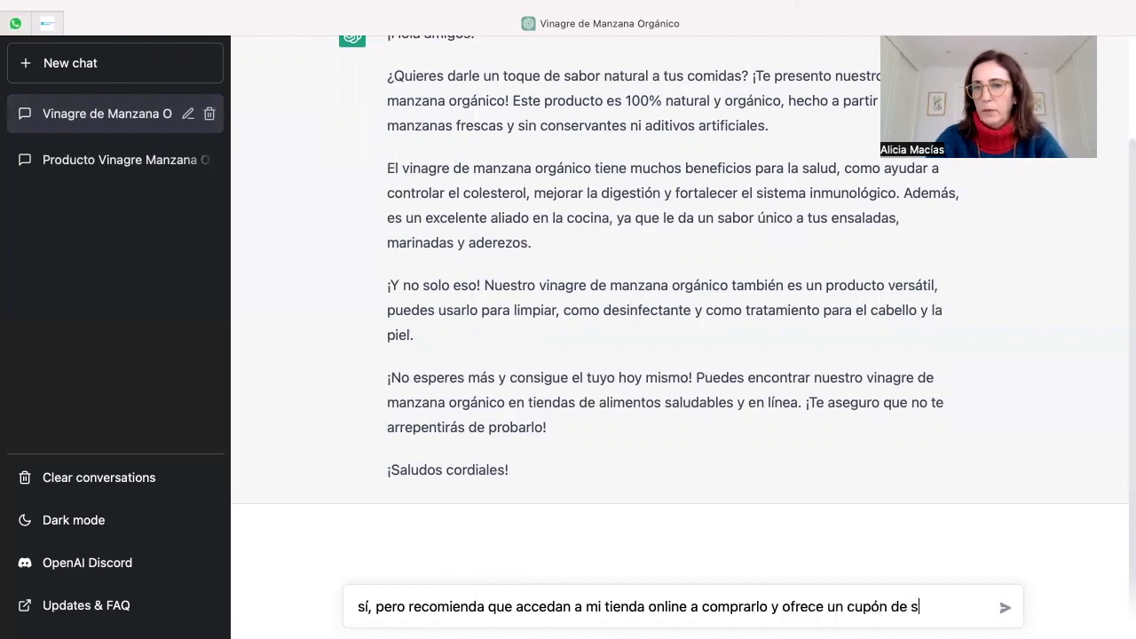
{"action": "type", "text": "VI"}
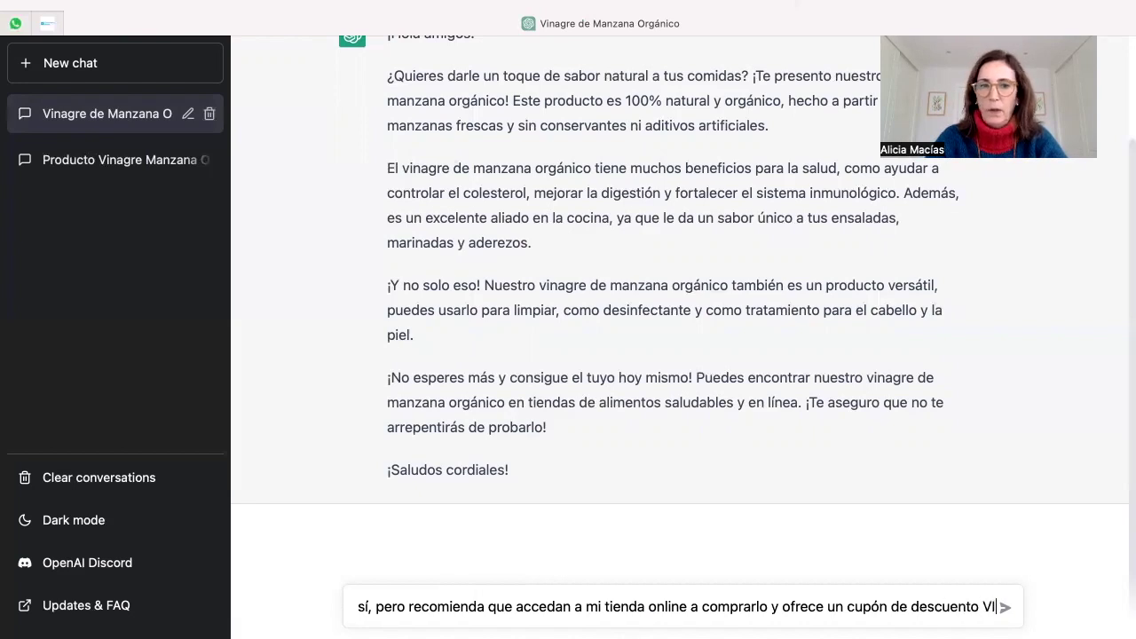
{"action": "type", "text": "NAGRE"}
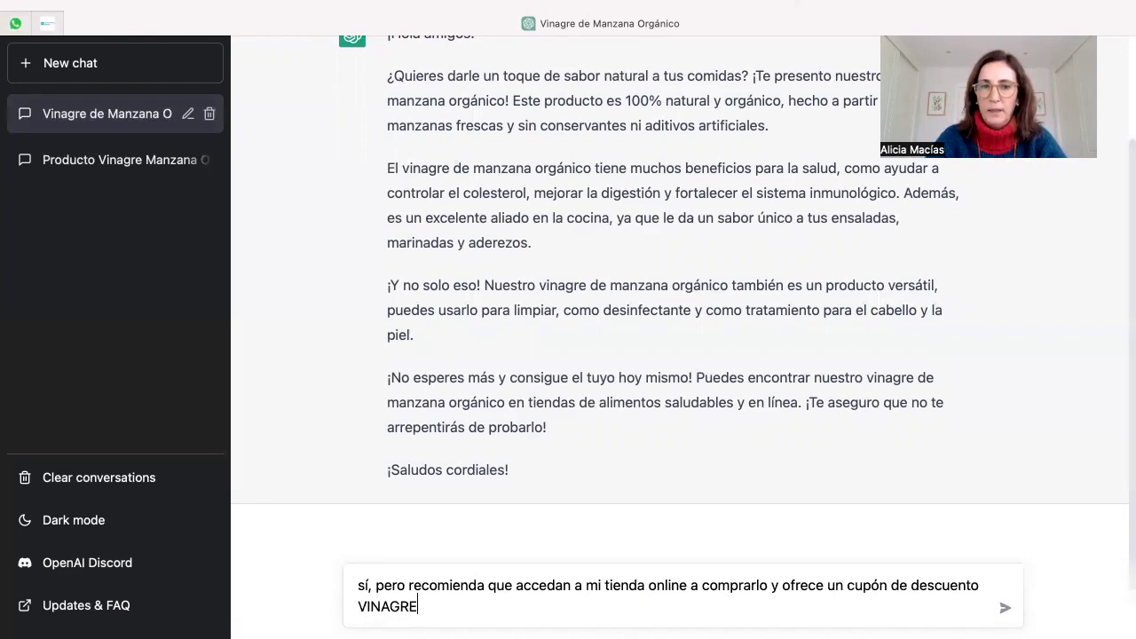
{"action": "type", "text": "10 del 10"}
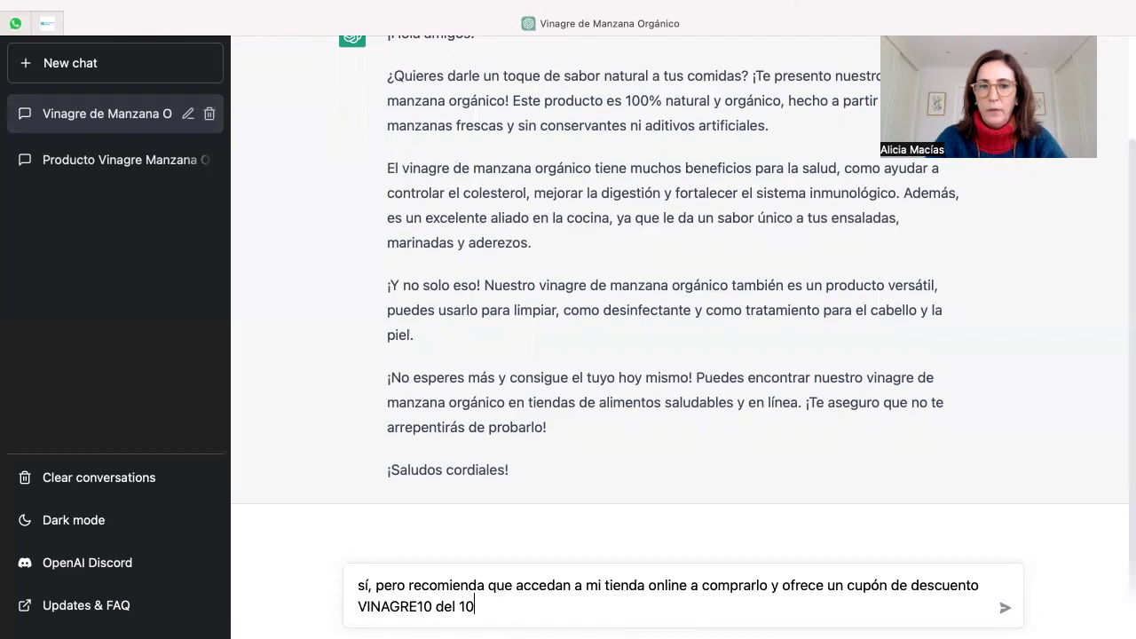
{"action": "type", "text": "% de descuen"}
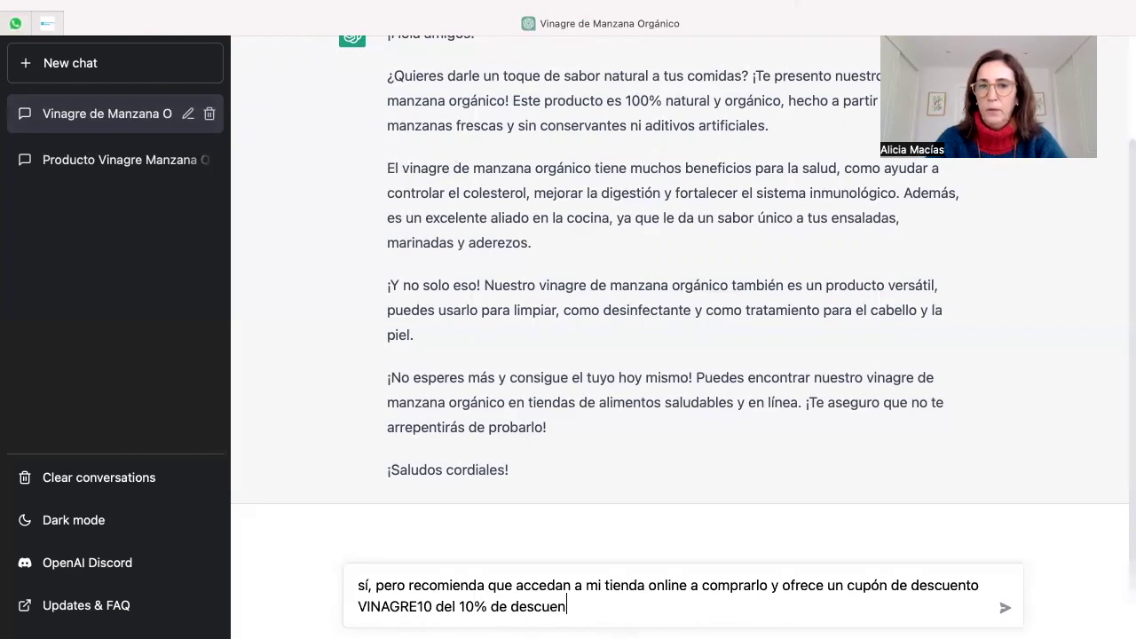
{"action": "type", "text": "to para que lo prueba"}
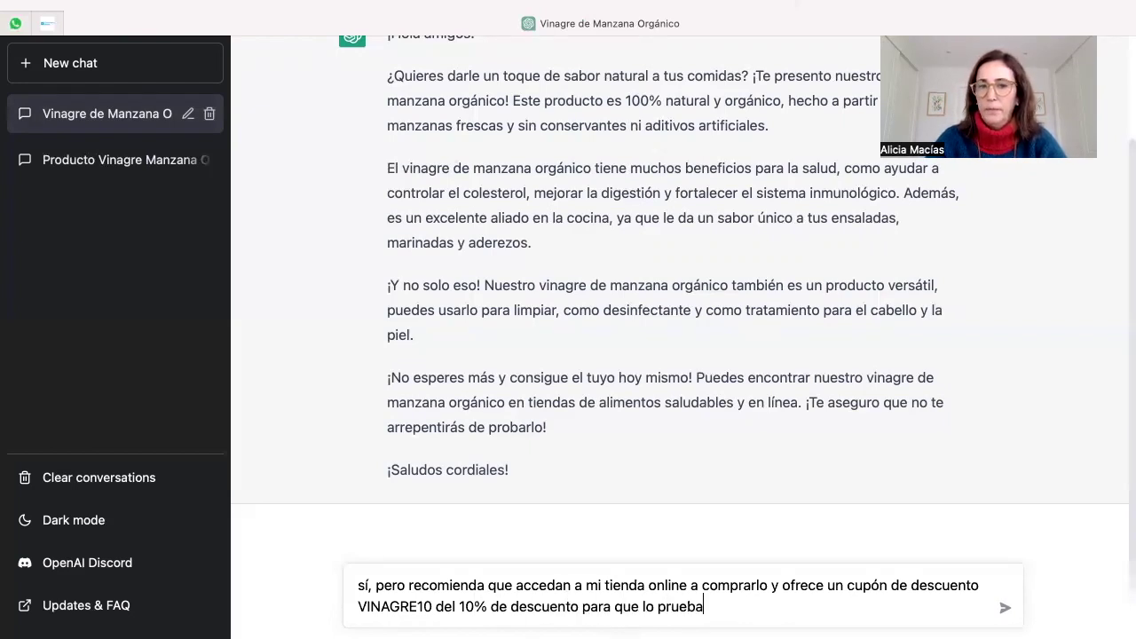
{"action": "key", "text": "BackSpace"}
{"action": "key", "text": "BackSpace"}
{"action": "type", "text": "ben."}
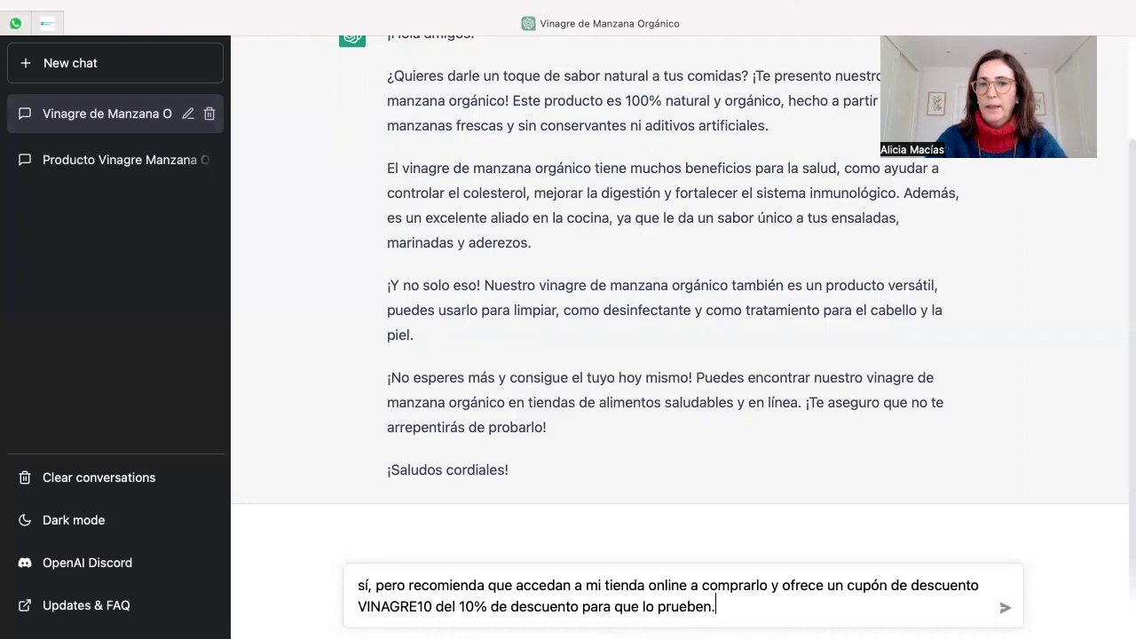
{"action": "key", "text": "Return"}
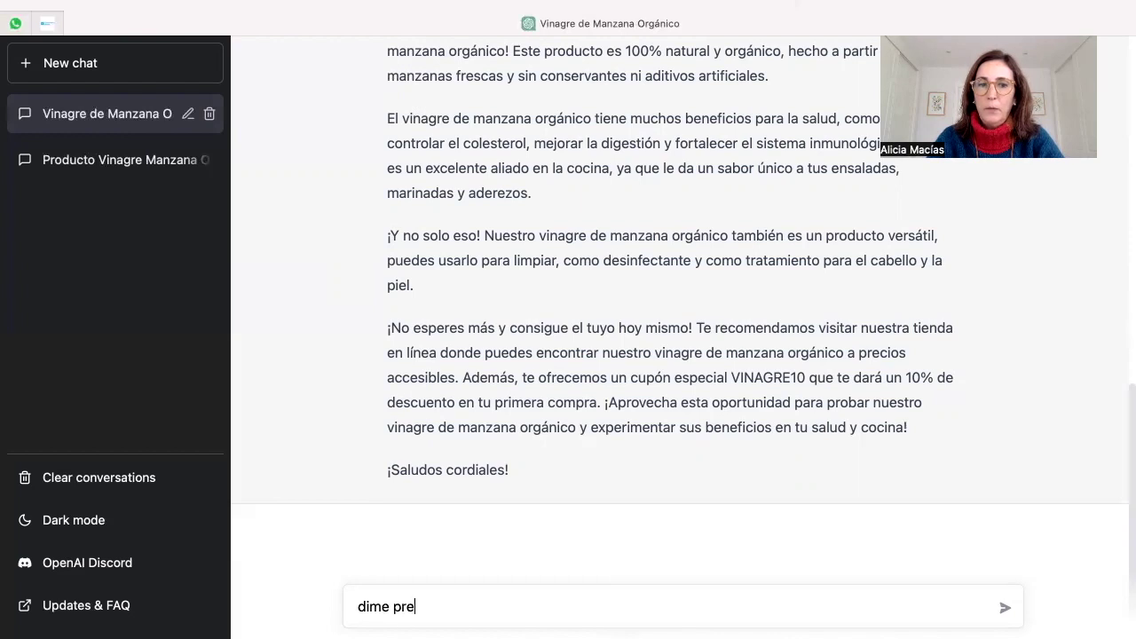
Step: Send the prompt "dime preguntas frecuentes sobre el vinagre de manzana" in the same chat
{"action": "key", "text": "BackSpace"}
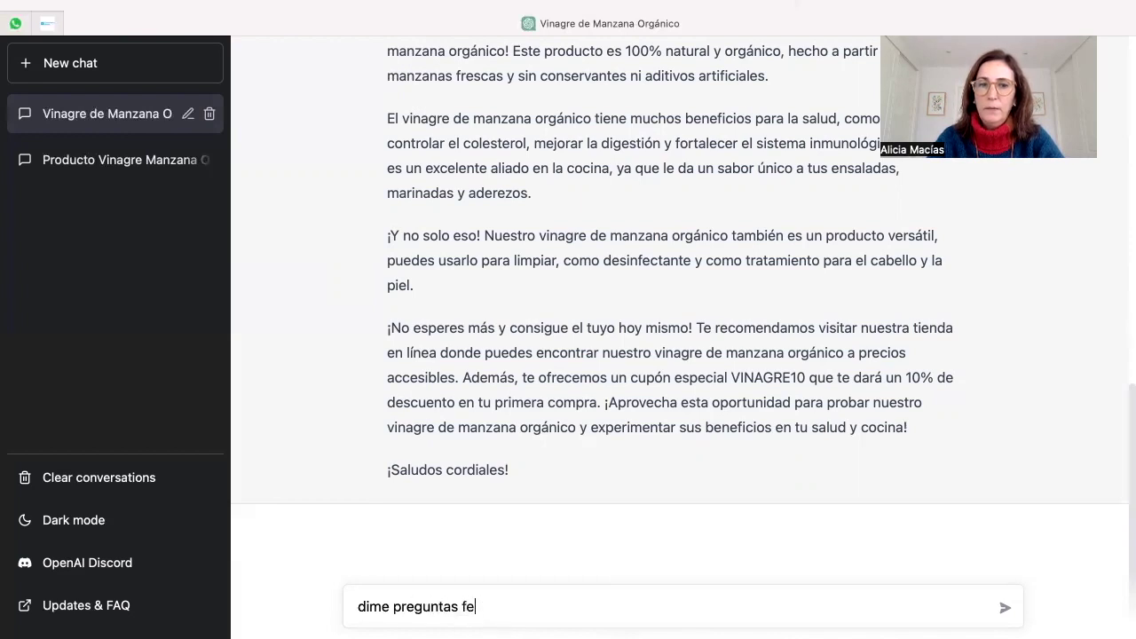
{"action": "type", "text": "uentes"}
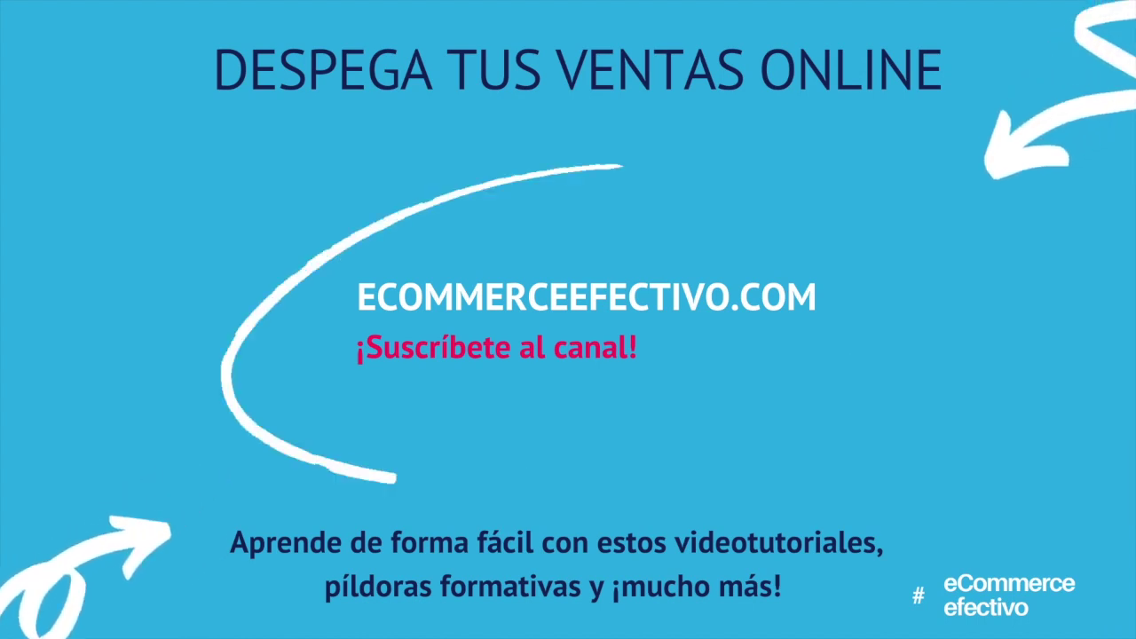
{"action": "type", "text": "s"}
{"action": "type", "text": "obre el vina"}
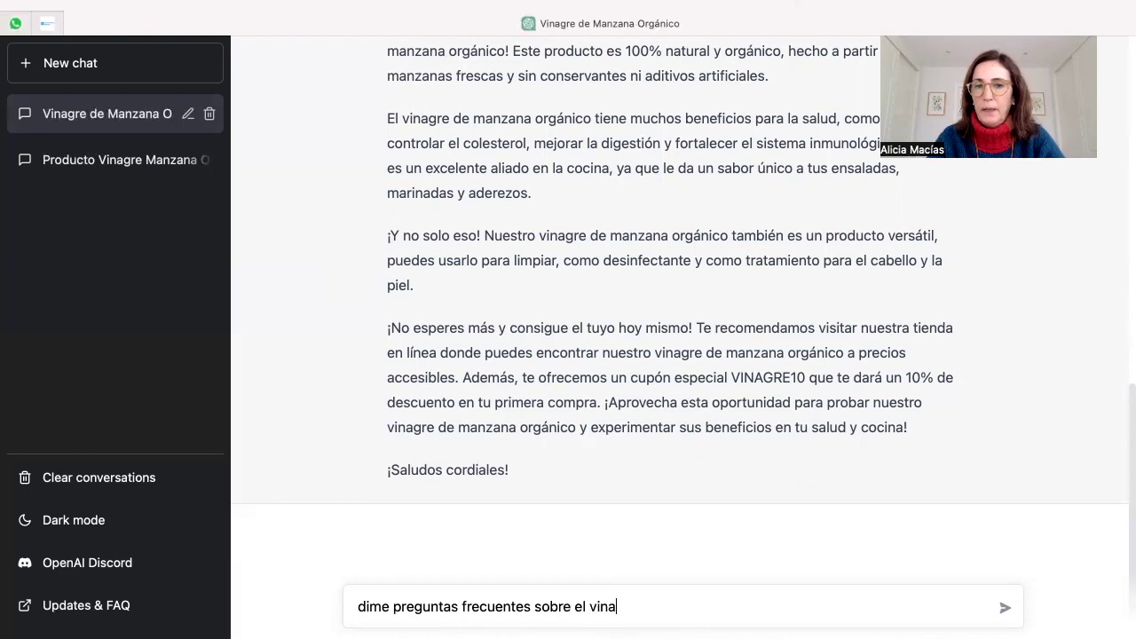
{"action": "type", "text": "gre de manzan"}
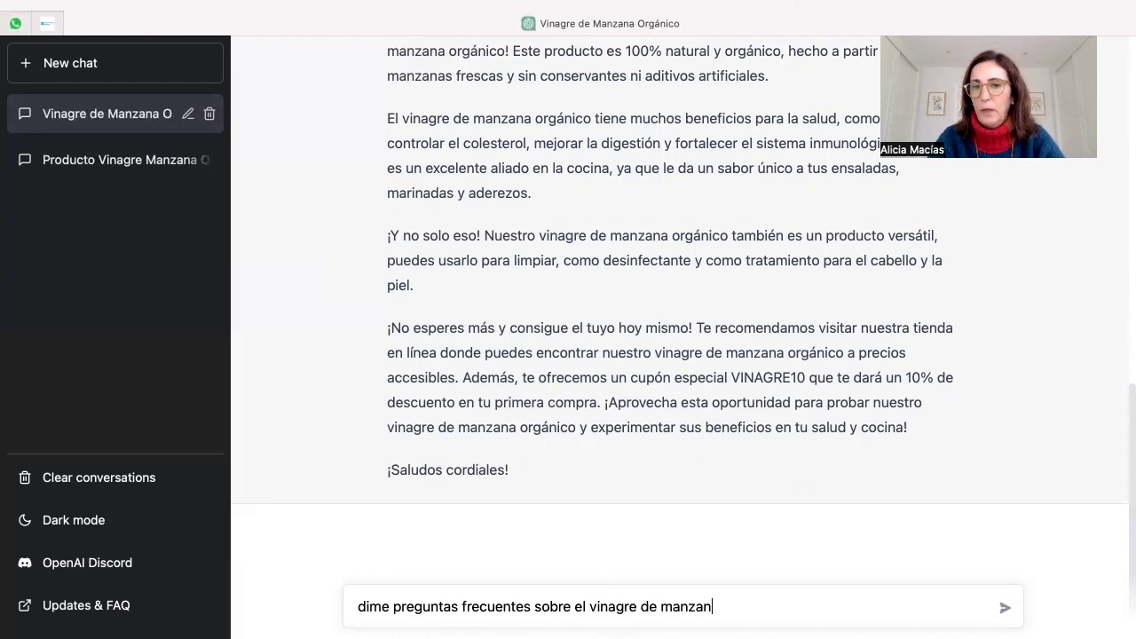
{"action": "type", "text": "a"}
{"action": "key", "text": "Return"}
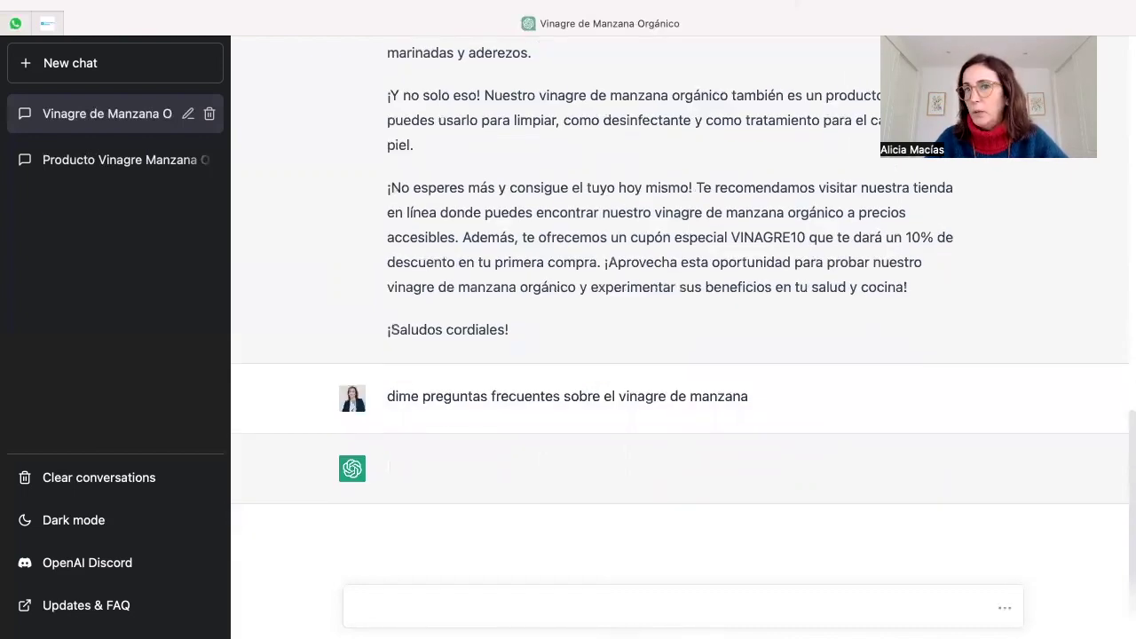